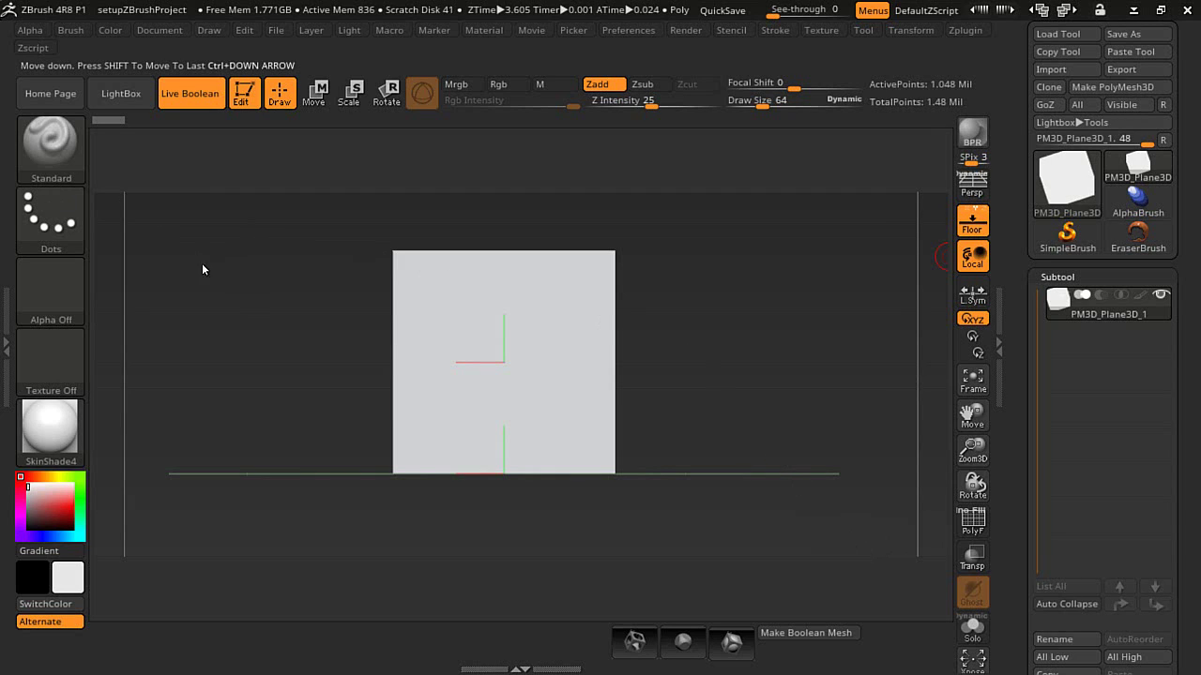
click(121, 95)
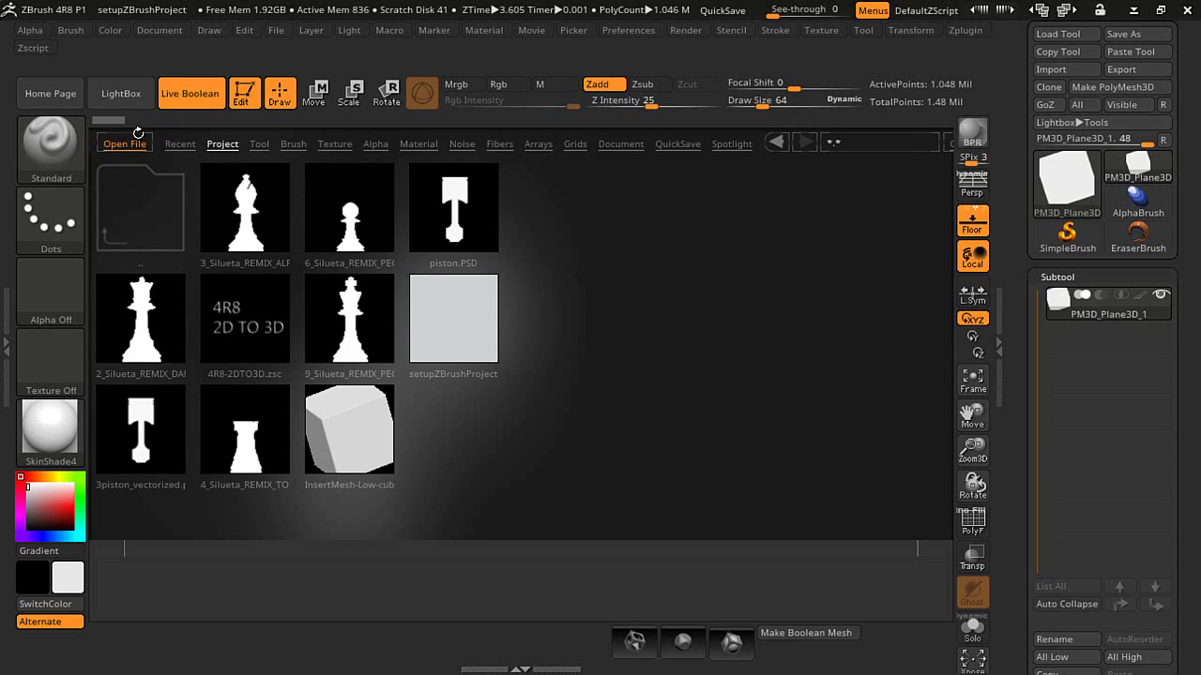
click(121, 94)
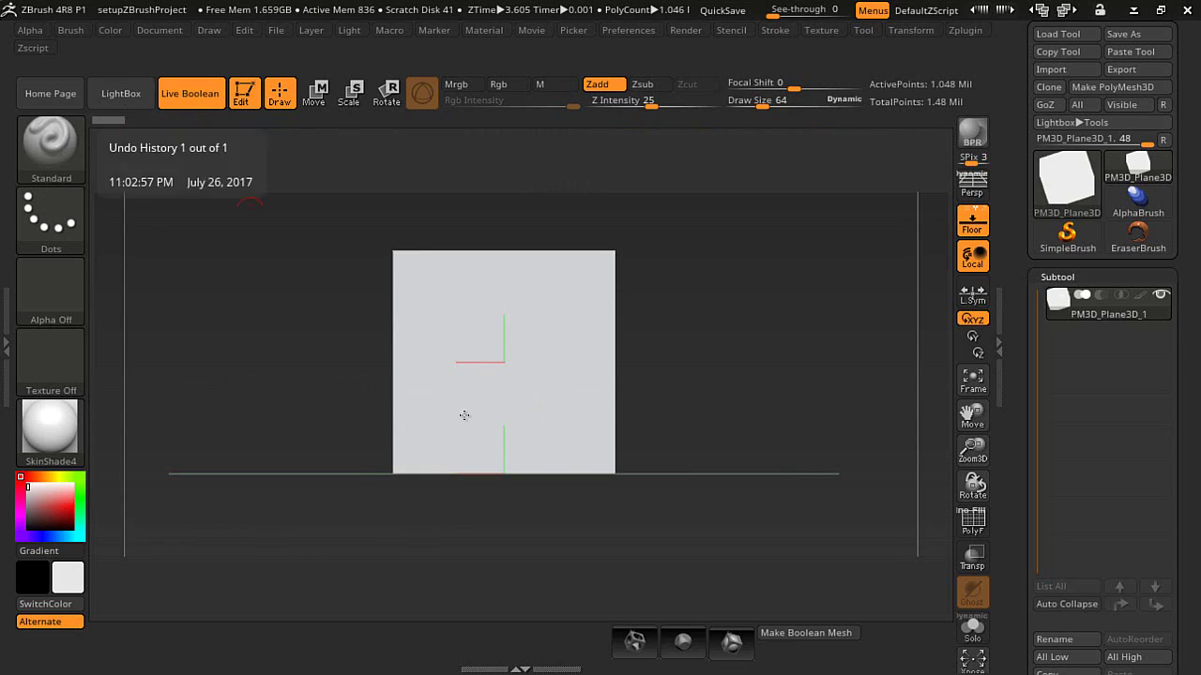
click(793, 634)
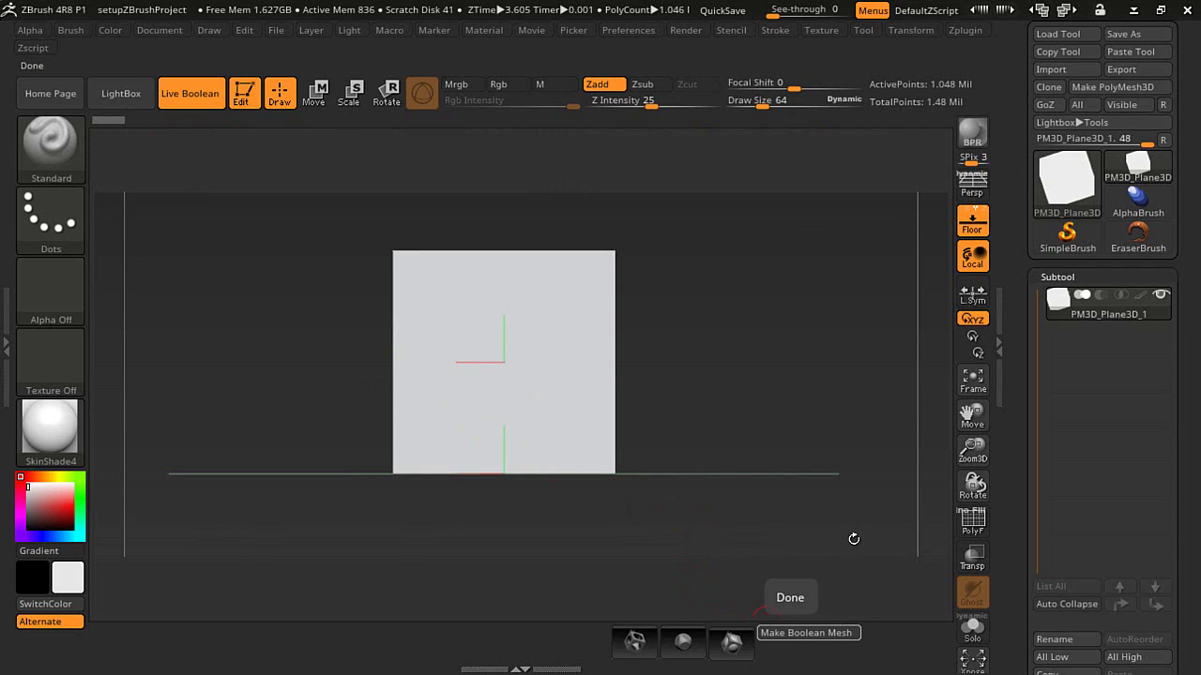
click(975, 32)
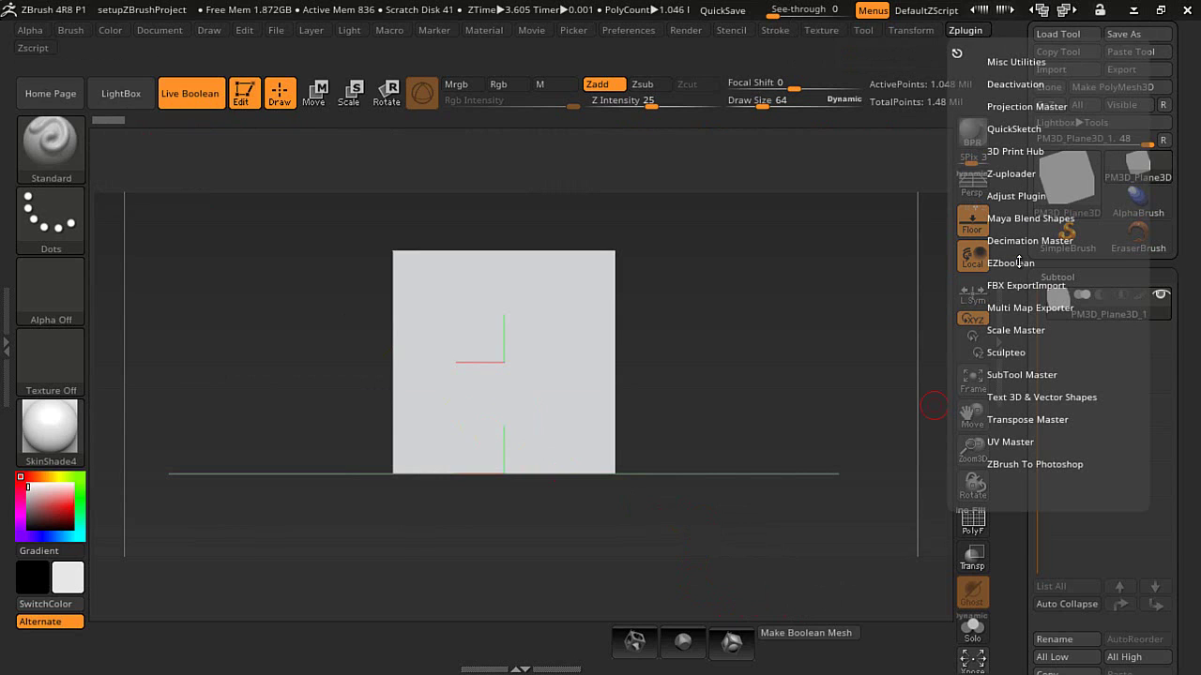
click(1011, 263)
click(1011, 262)
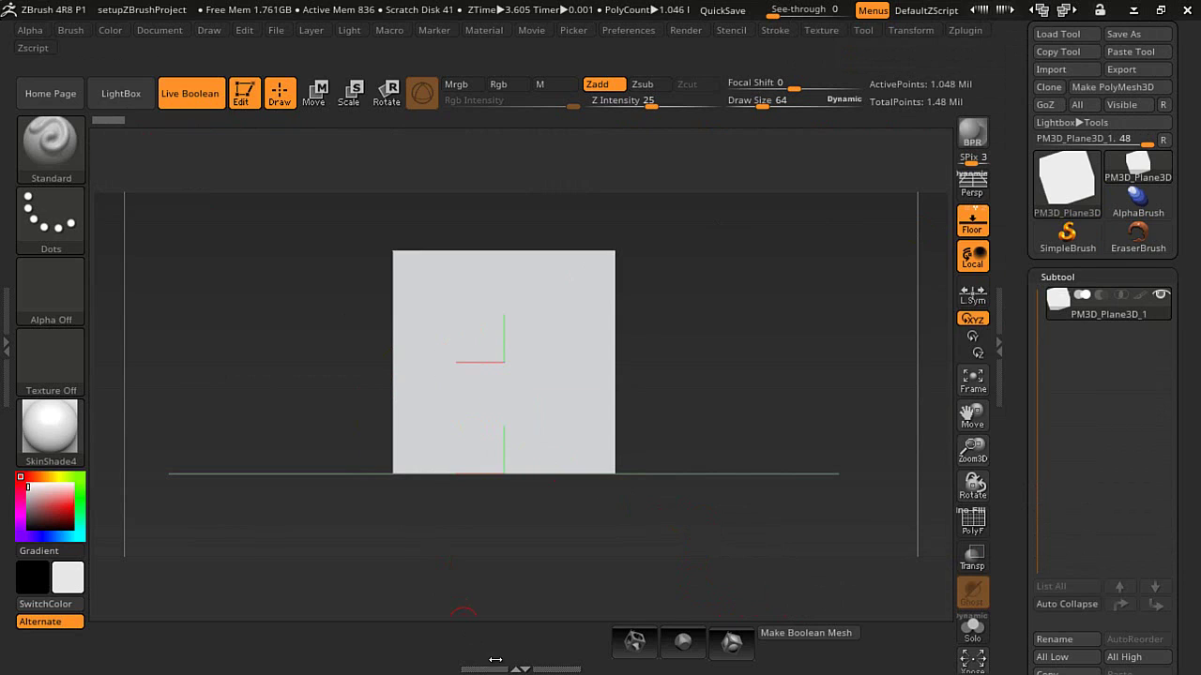
Step: Load the setup project and bring in the piston silhouette image as the masking brush's alpha
drag(494, 659, 476, 589)
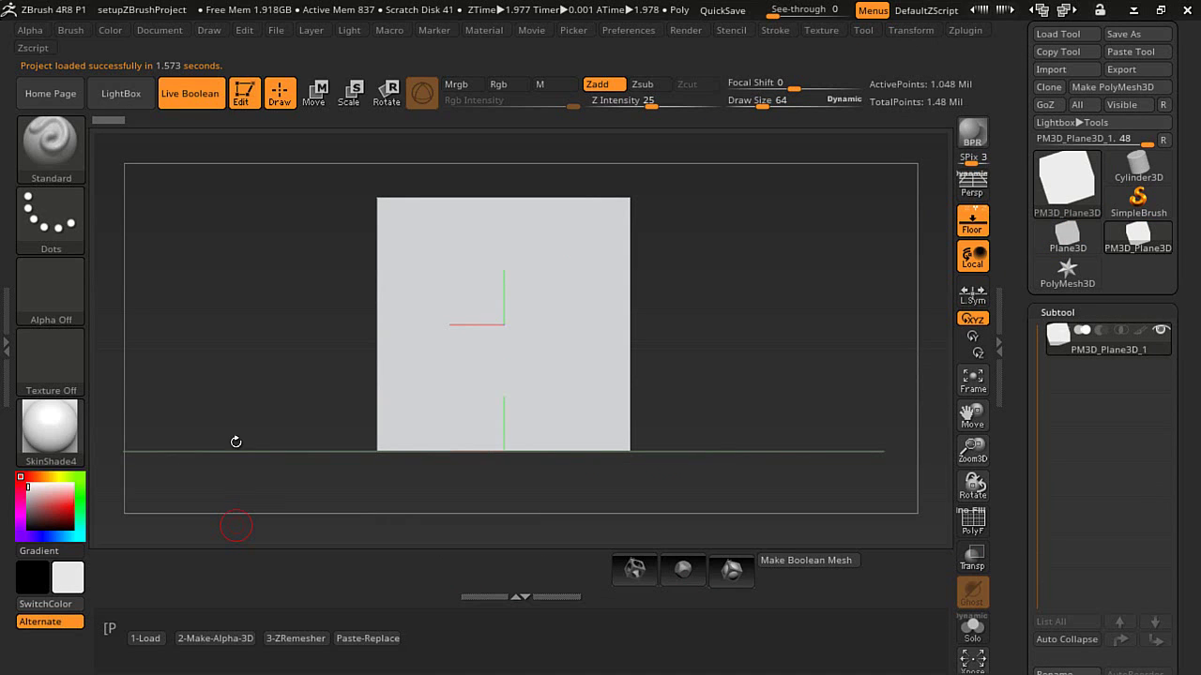
click(158, 426)
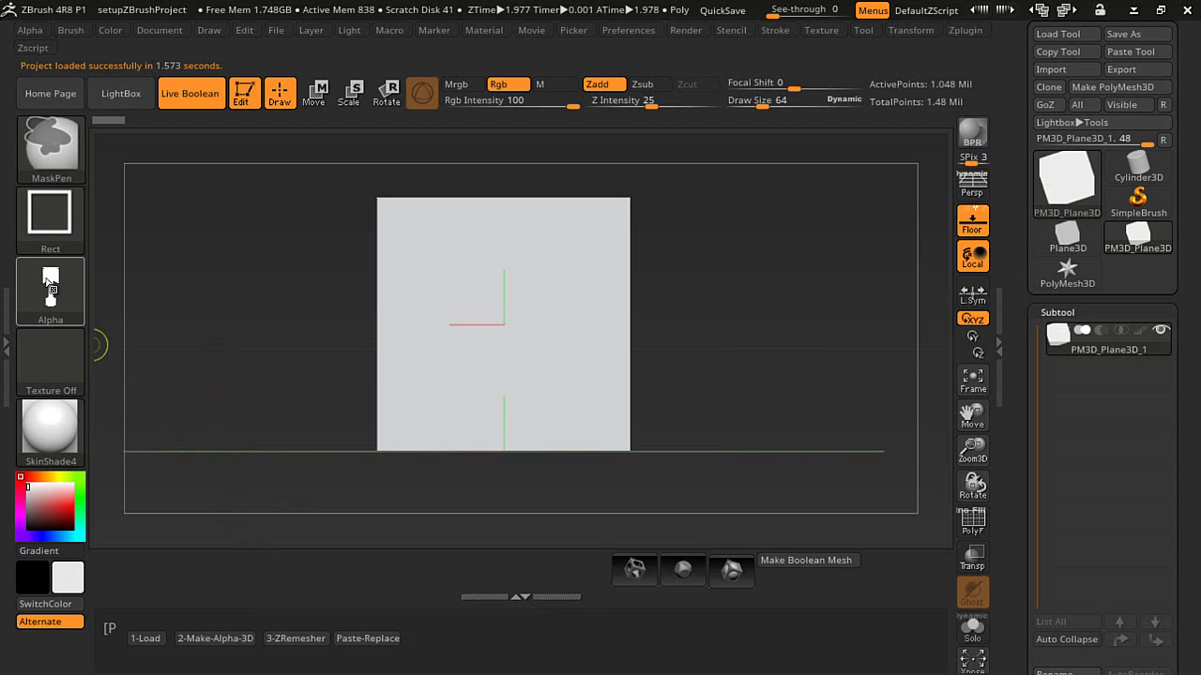
mouse_move(71, 284)
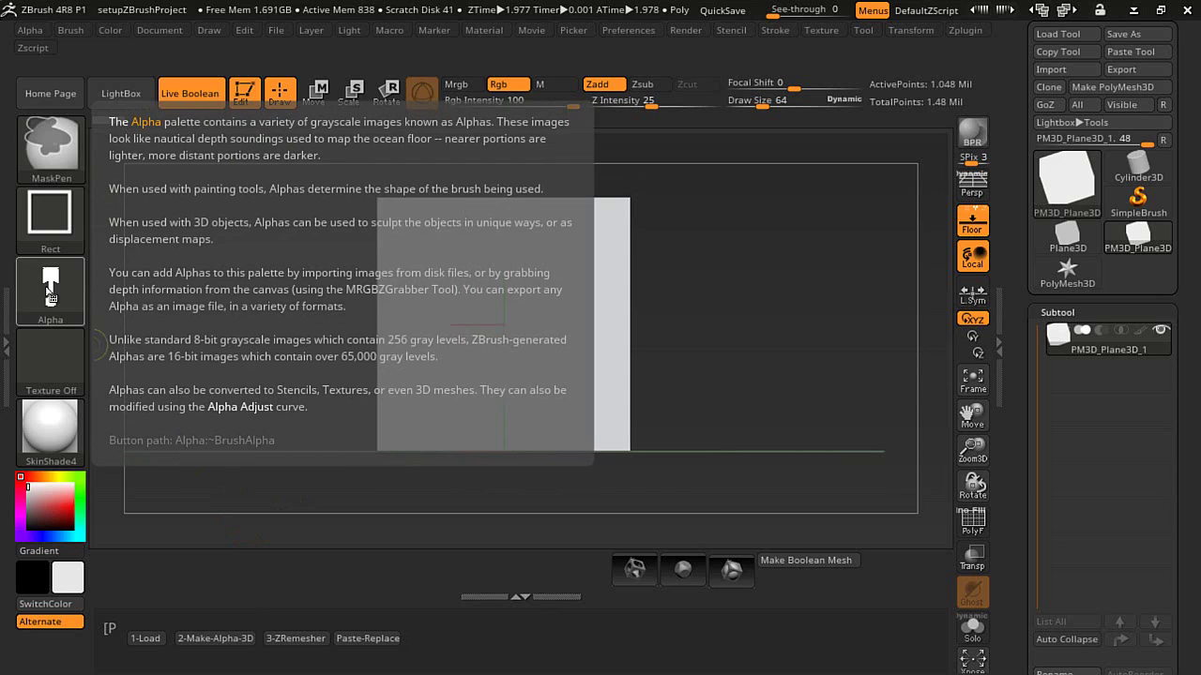
Step: Mask the piston silhouette onto the plane from its centre and convert the mask into a 3D piston with Make Alpha 3D
key(ctrl)
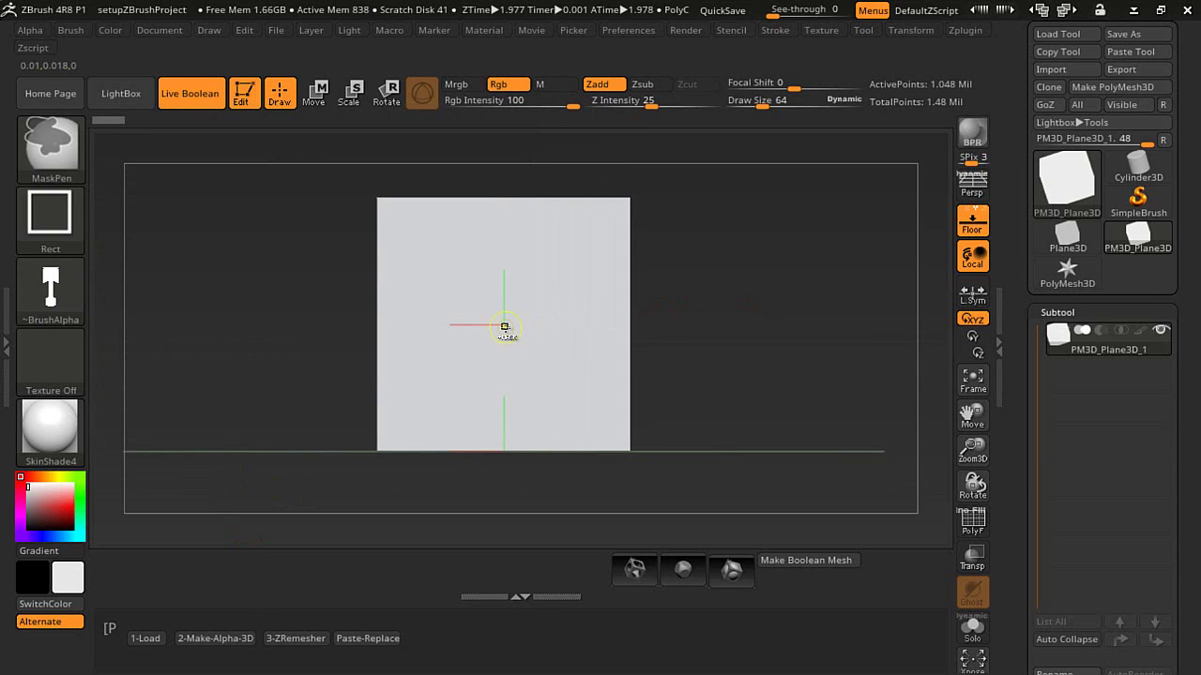
drag(504, 326, 603, 517)
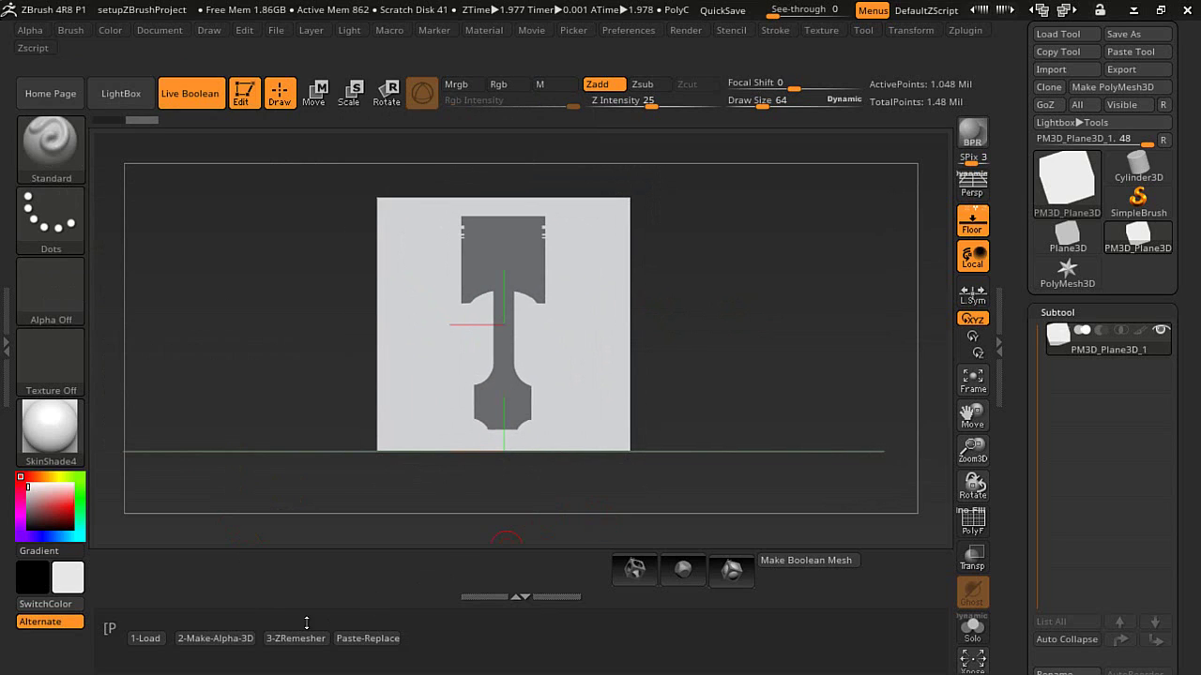
click(216, 639)
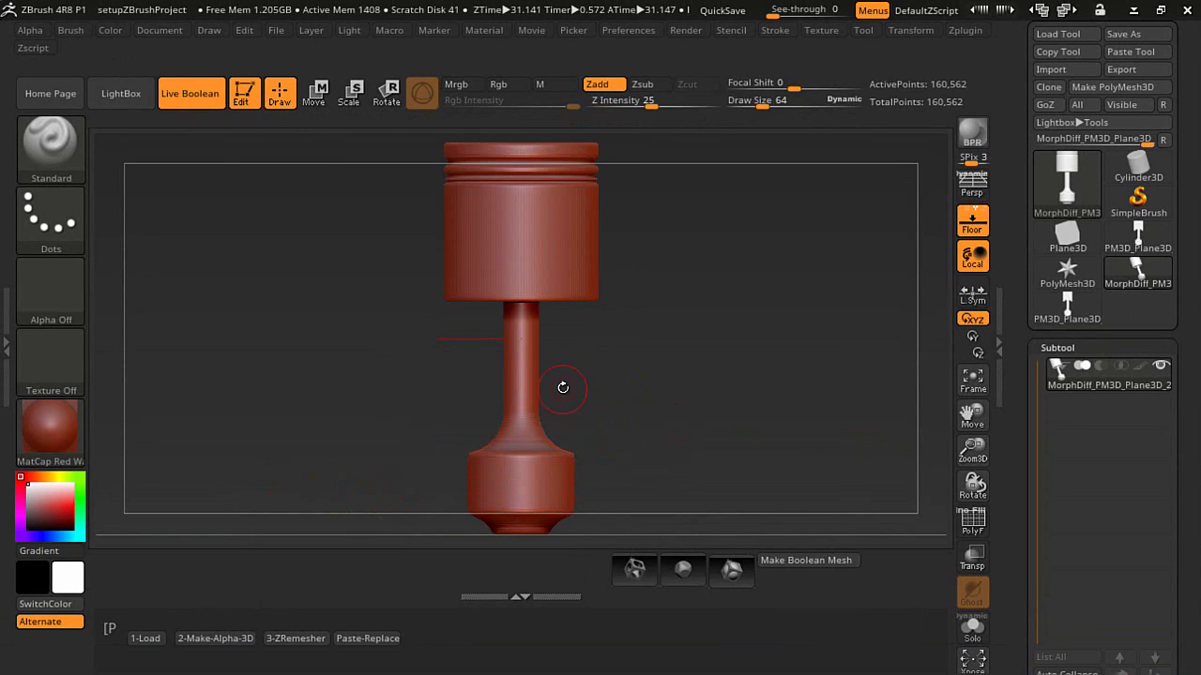
Step: Apply the MAH_Shiny material to the piston
click(75, 439)
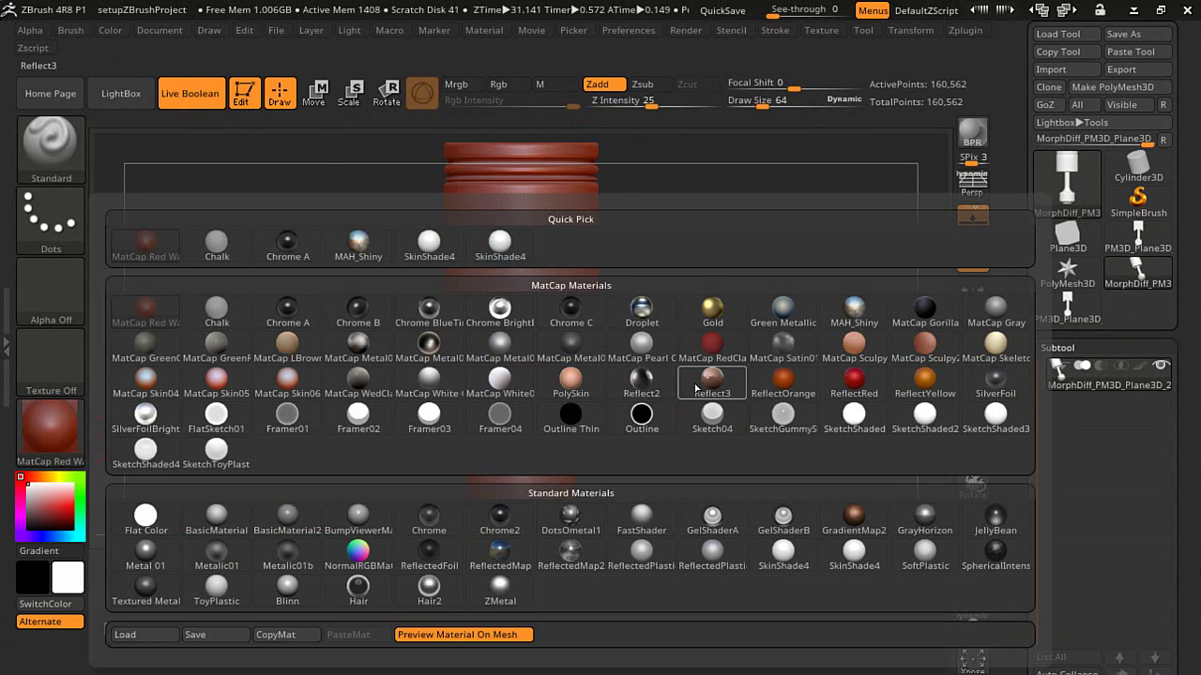
mouse_move(731, 375)
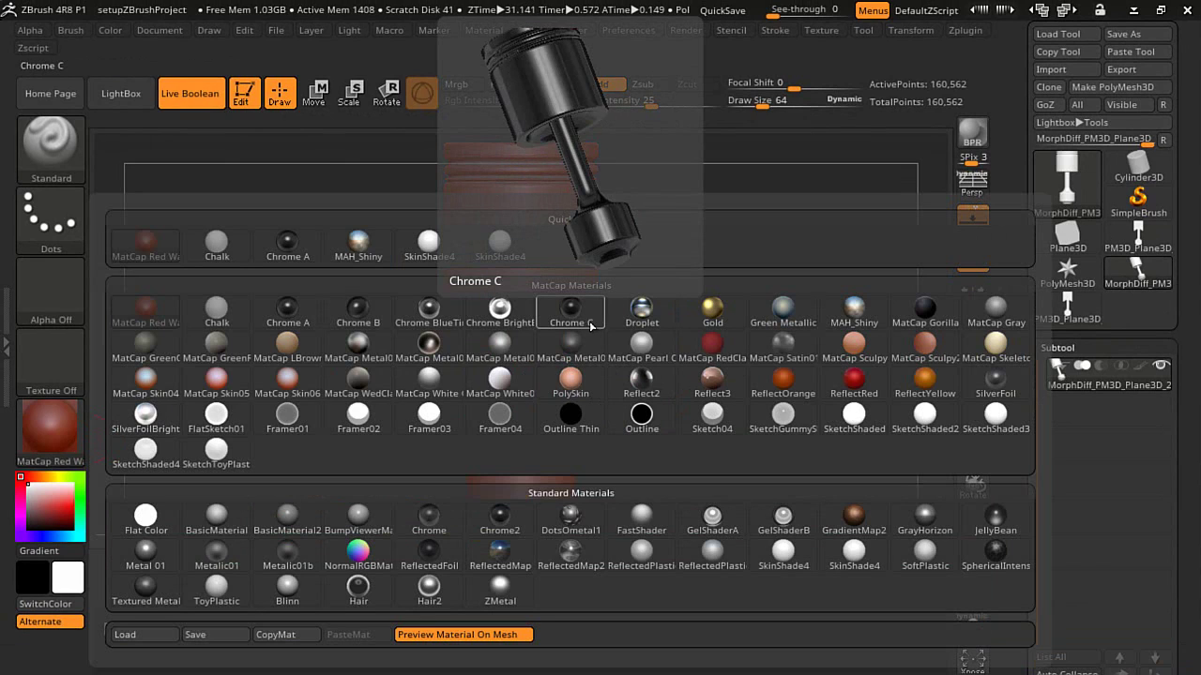
click(853, 312)
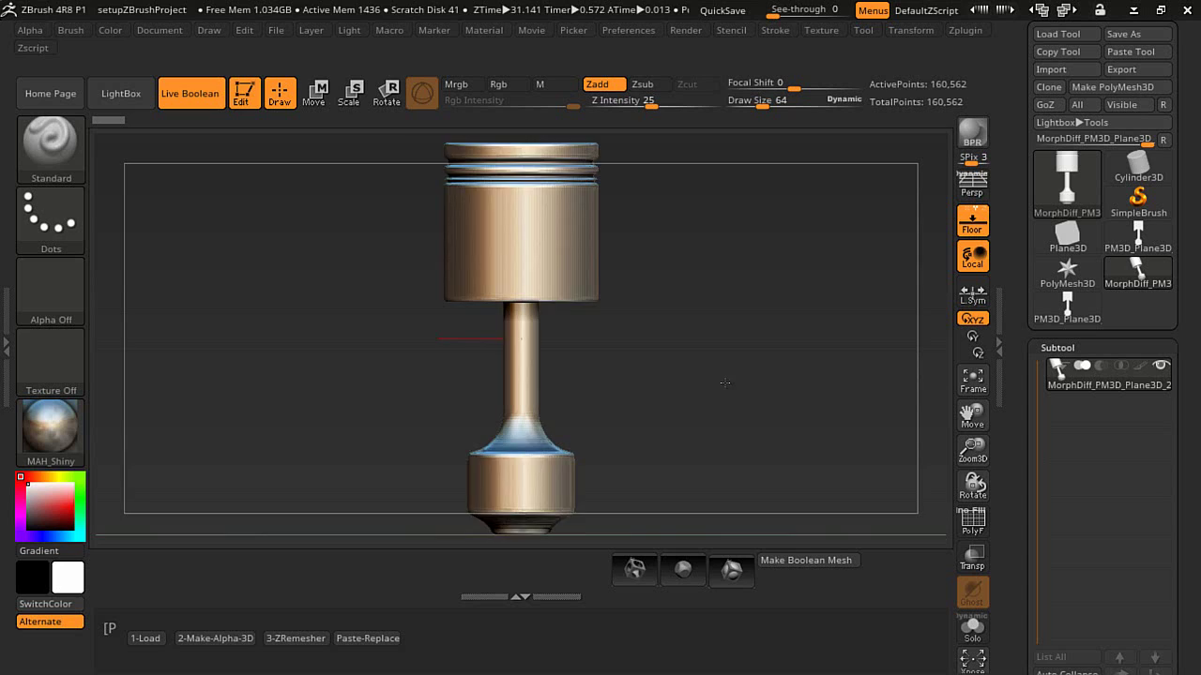
Step: Paste the extruded piston silhouette as a second subtool that intersects the round piston
alt+drag(724, 382, 718, 337)
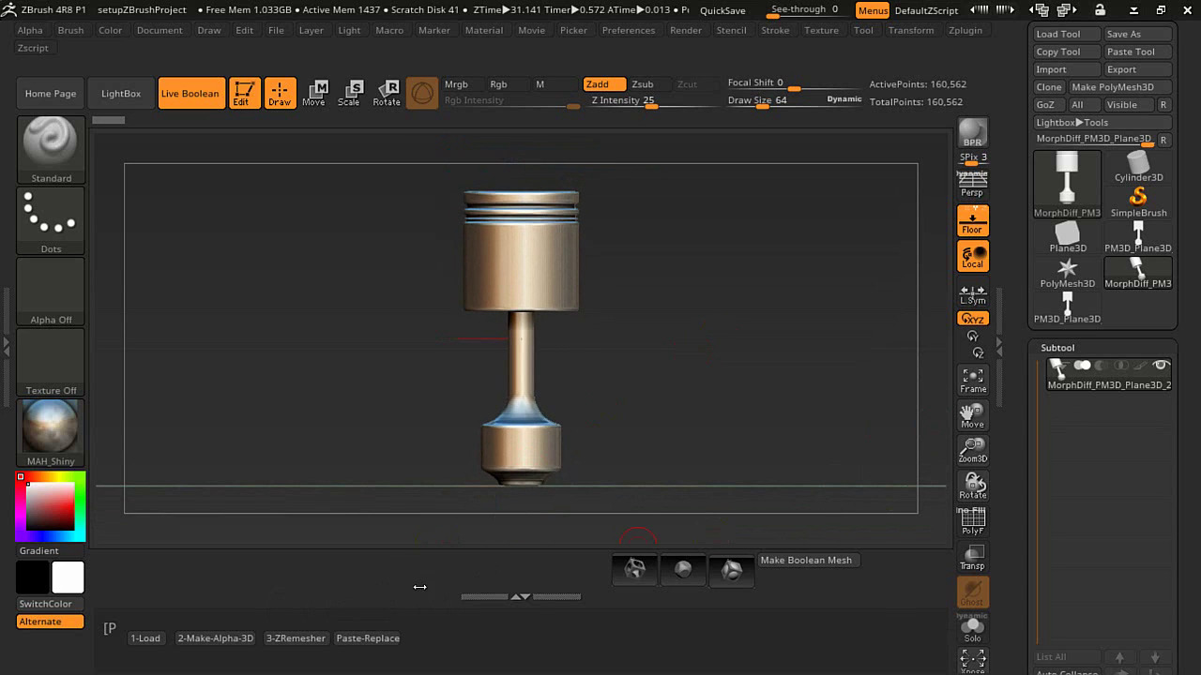
click(393, 639)
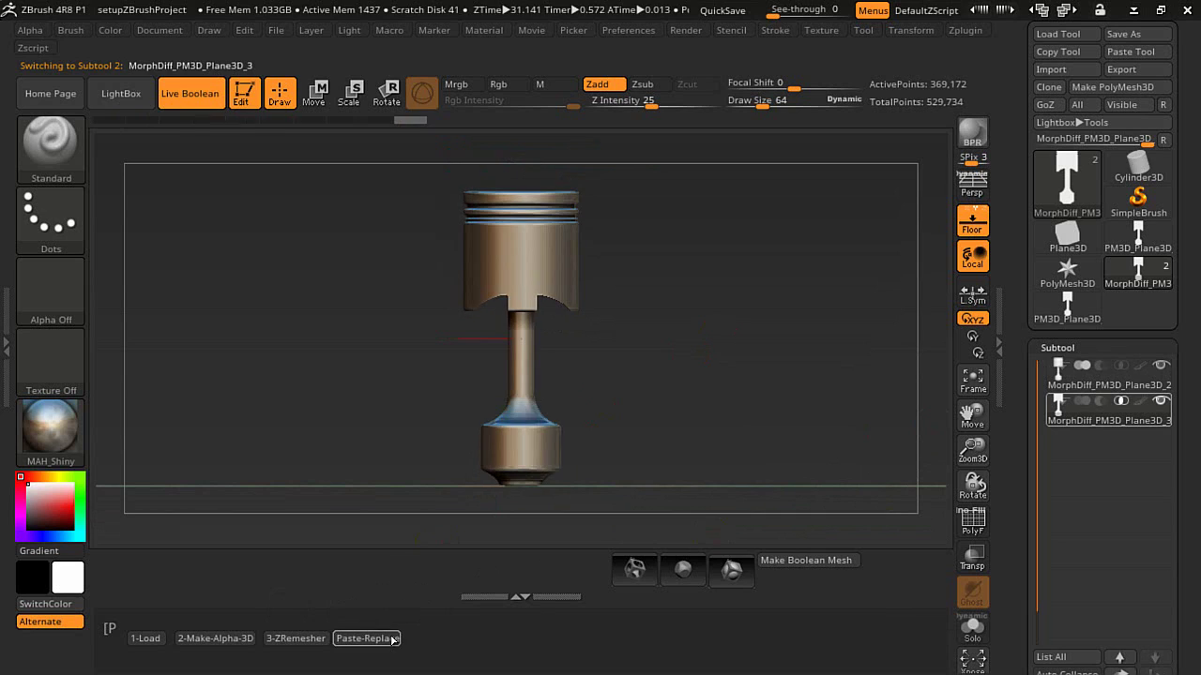
Step: Isolate the silhouette subtool and hide its piston head so only the connecting rod part remains
click(972, 630)
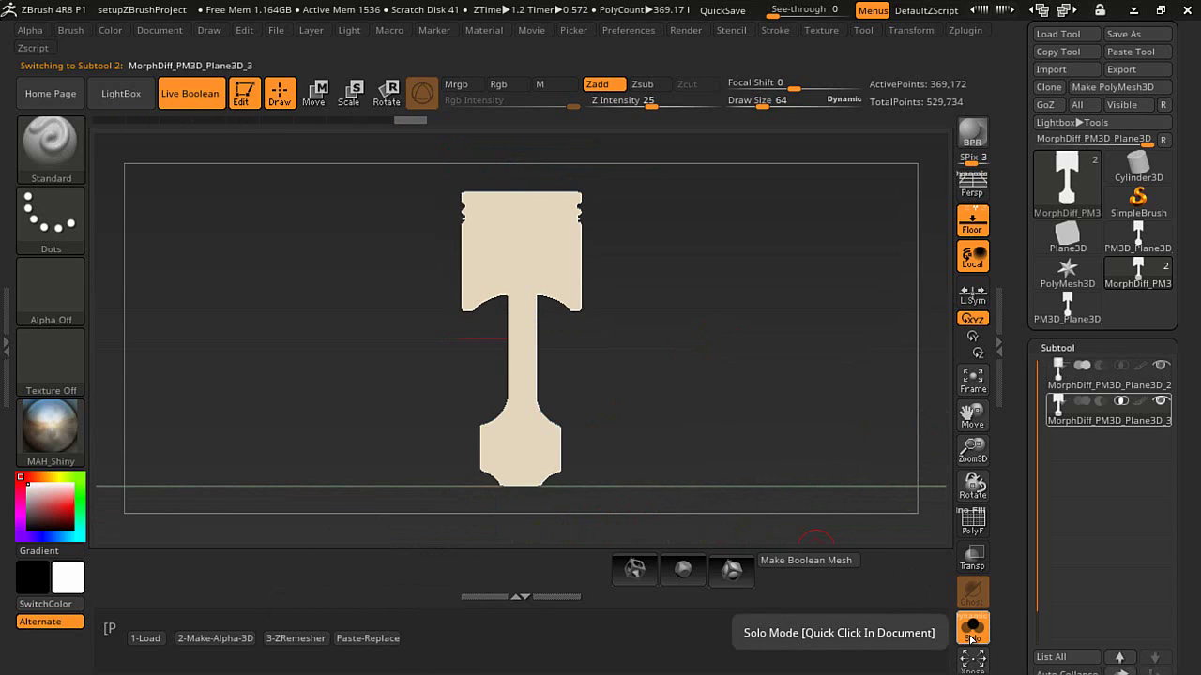
drag(793, 439, 677, 456)
mouse_move(644, 497)
ctrl+shift+mouse_down()
mouse_move(482, 402)
mouse_move(398, 319)
ctrl+shift+mouse_up()
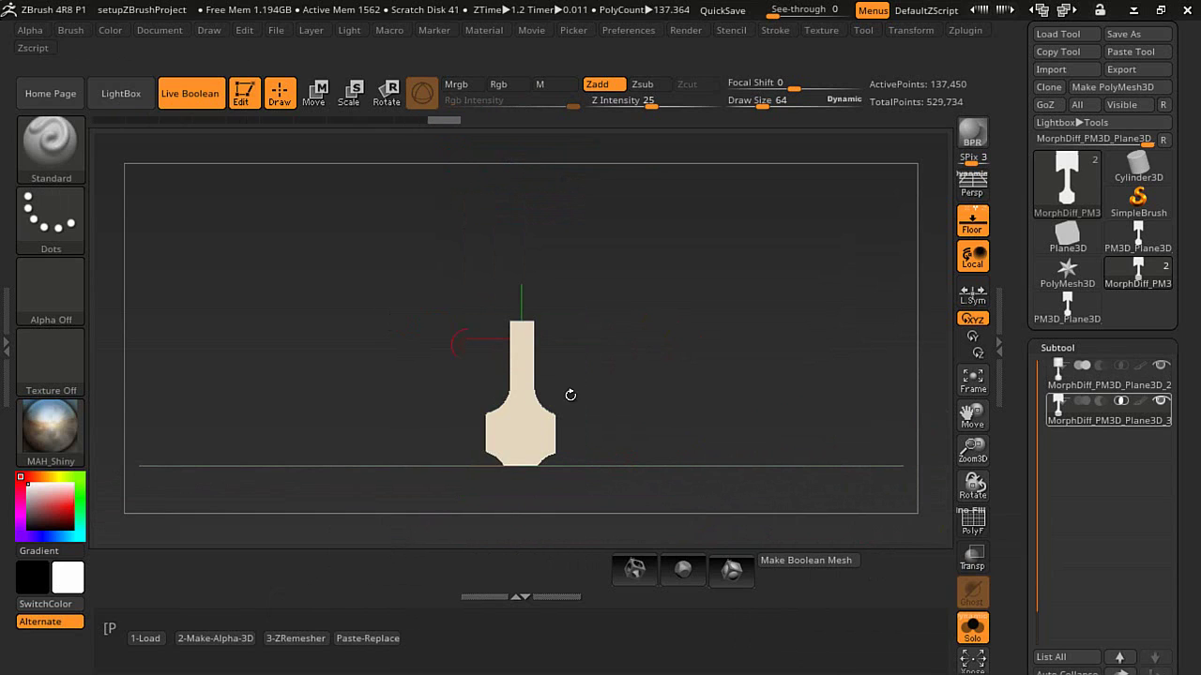
click(972, 628)
Step: Show the rod silhouette in Add mode, scale down its depth, and set its boolean operation back to intersection
drag(737, 427, 706, 416)
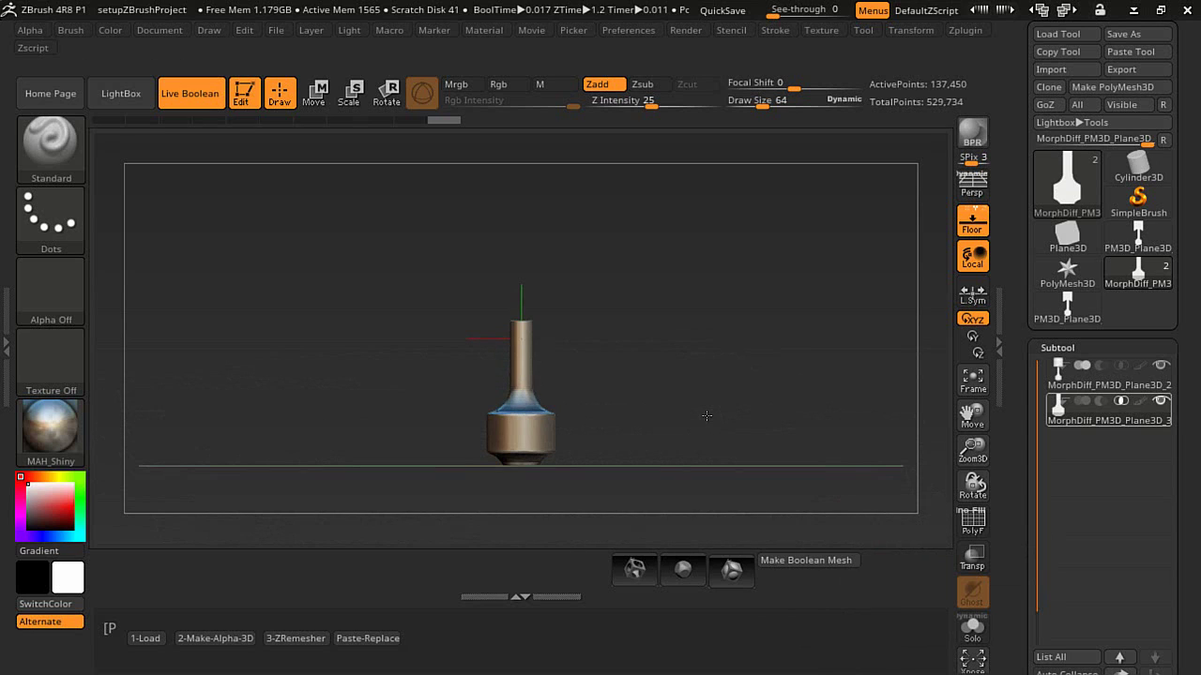
click(731, 573)
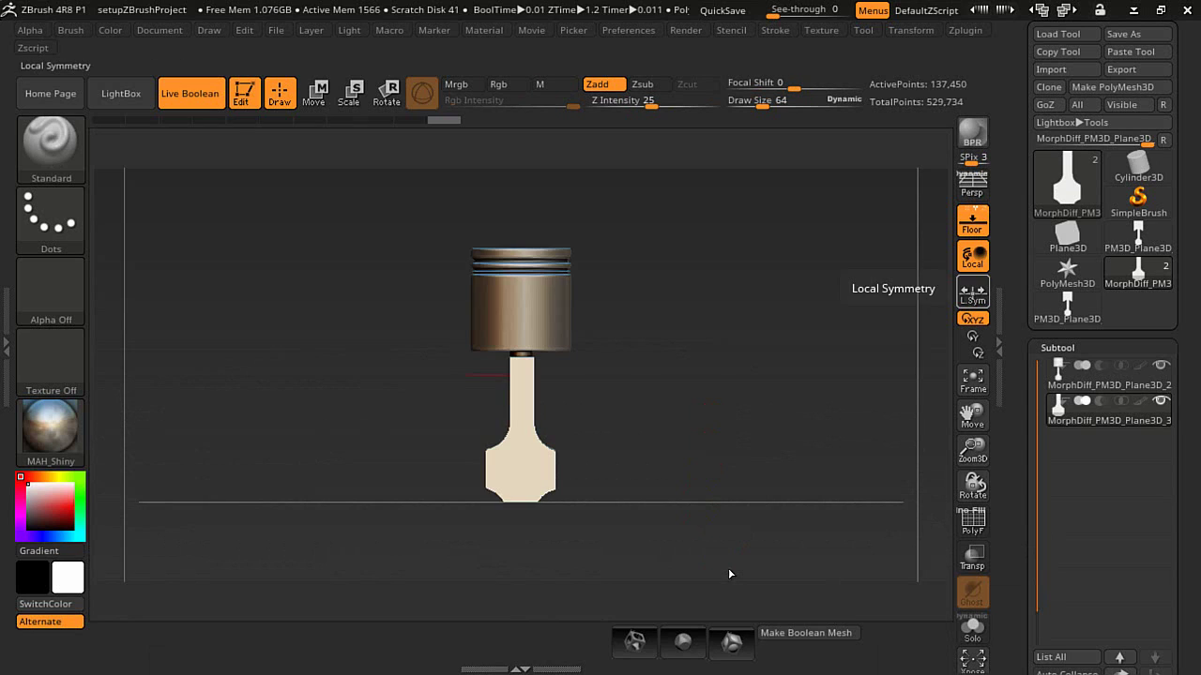
drag(635, 408, 683, 418)
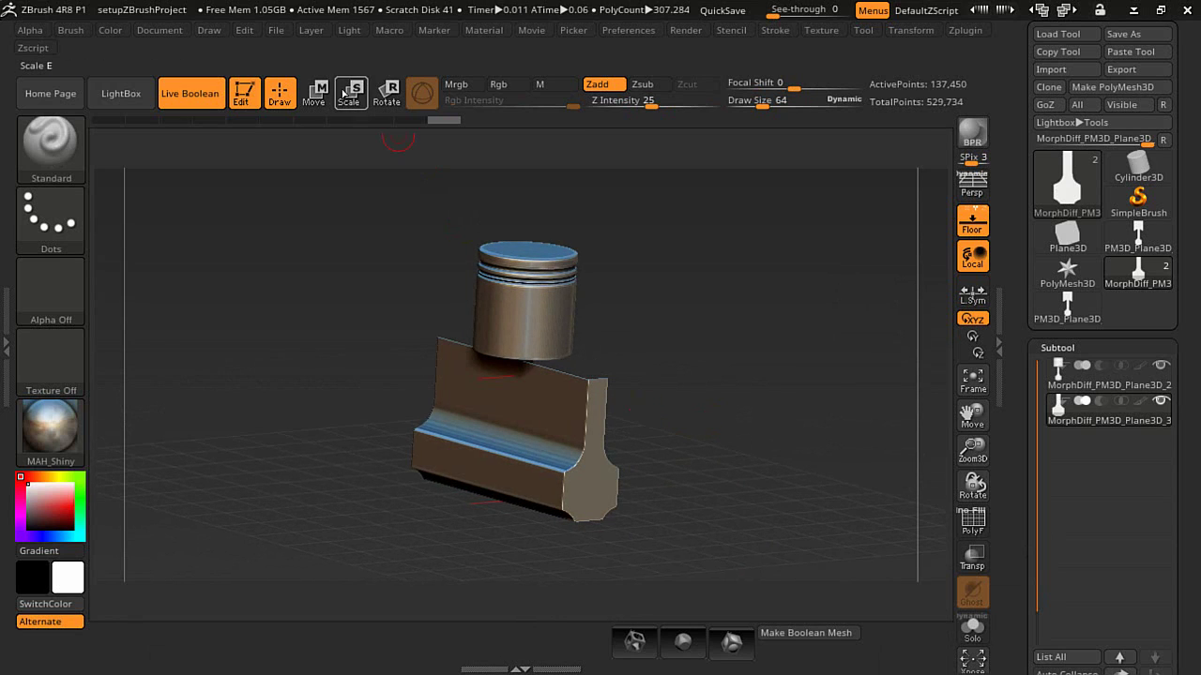
click(313, 91)
drag(552, 383, 431, 332)
click(638, 646)
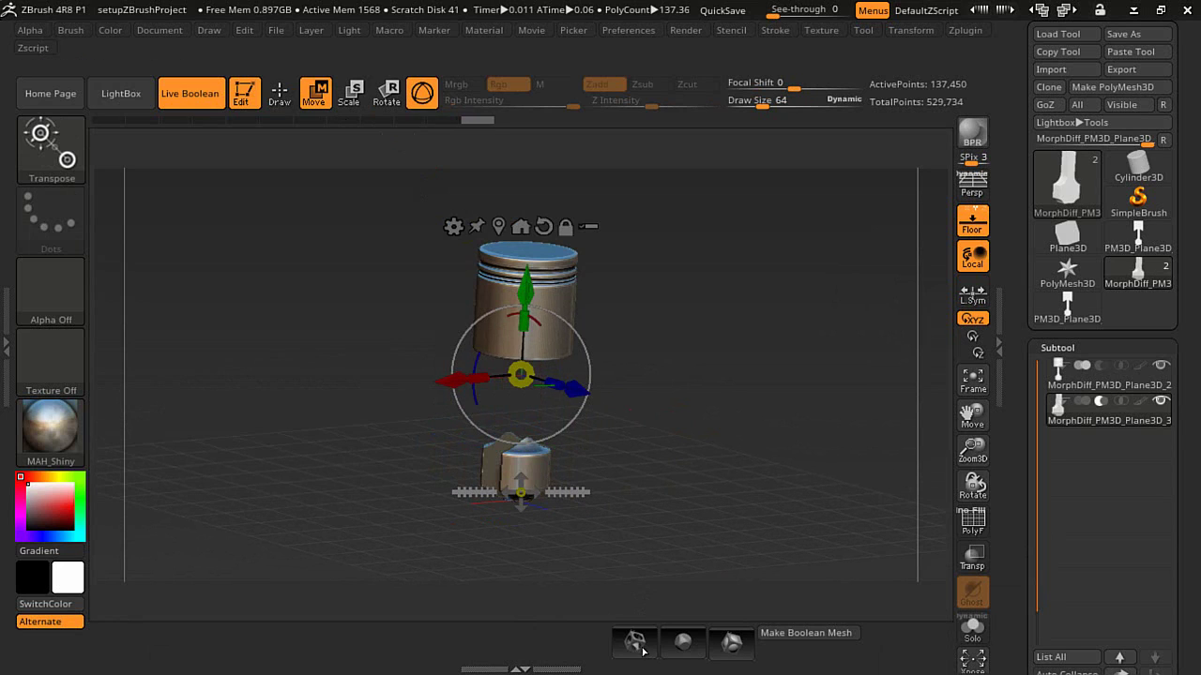
click(691, 646)
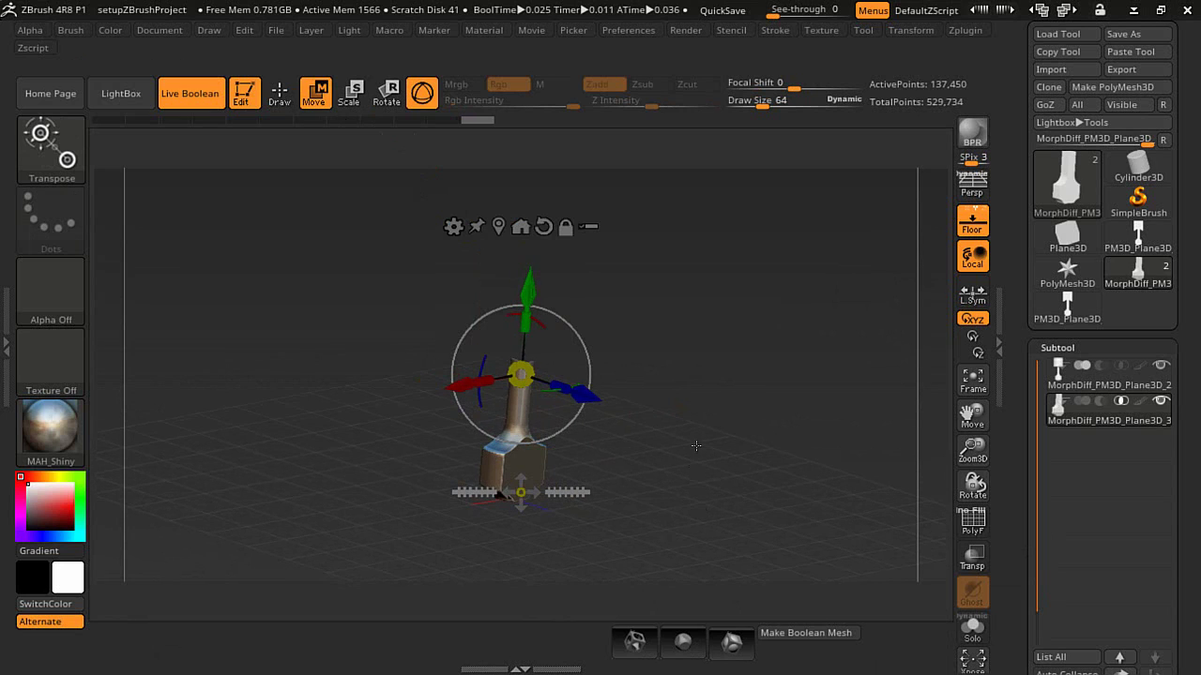
Step: Thin the connecting rod silhouette further along its depth and unhide the piston head part
alt+drag(696, 435, 724, 525)
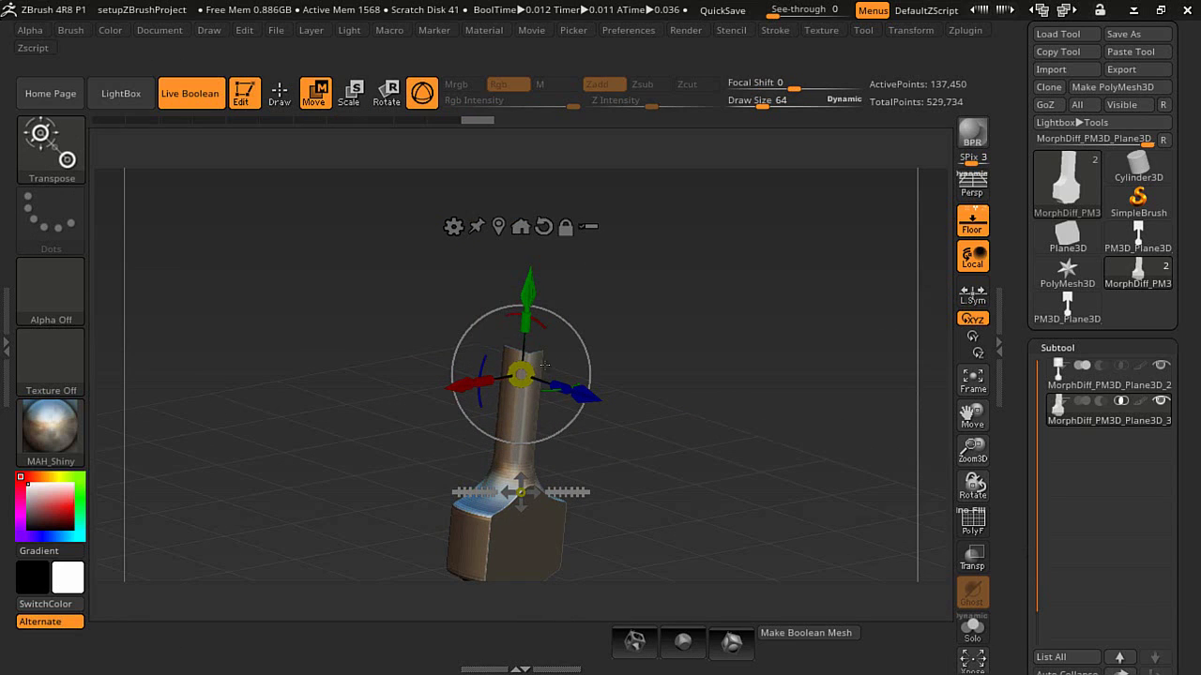
mouse_move(549, 389)
mouse_down()
mouse_move(558, 385)
mouse_move(535, 376)
mouse_up()
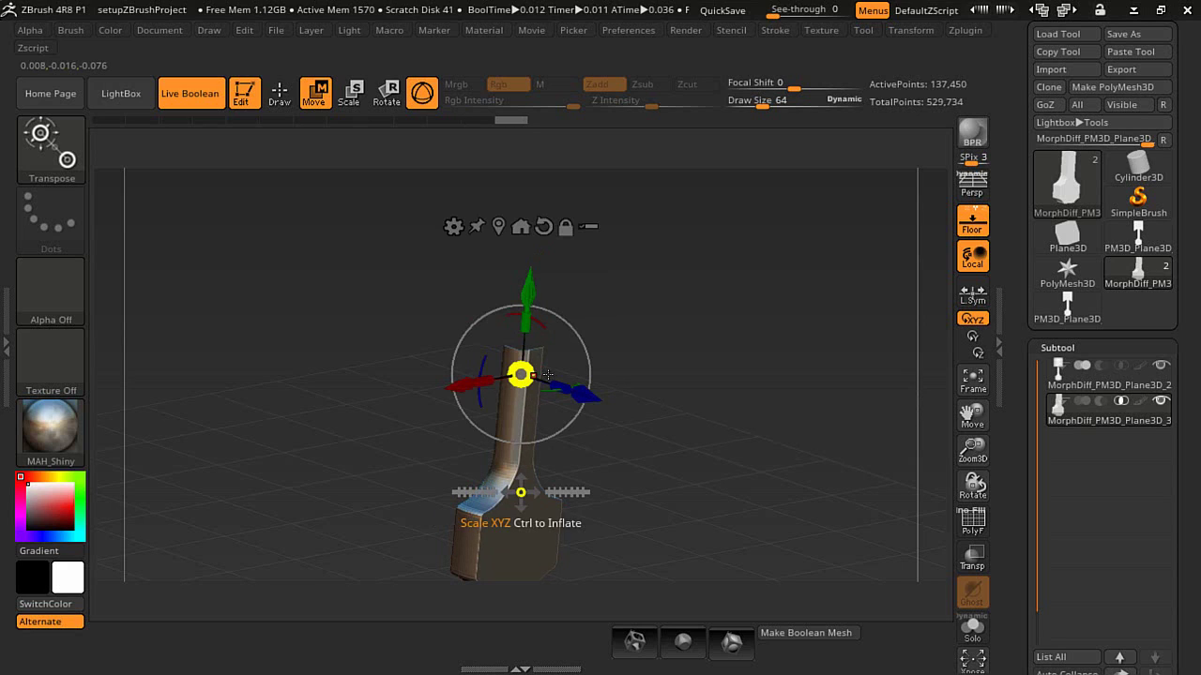
ctrl+shift+click(693, 450)
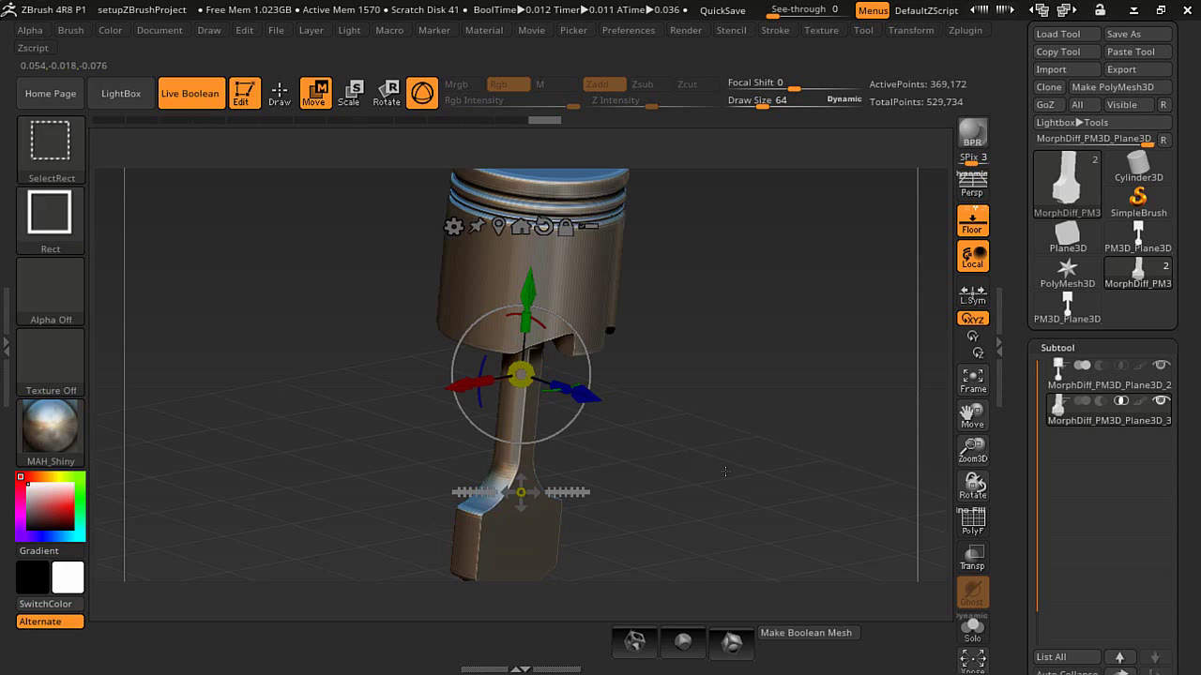
Step: Add a Sphereinder3D primitive as a new subtool and scale it down uniformly inside the piston
alt+drag(721, 462, 689, 444)
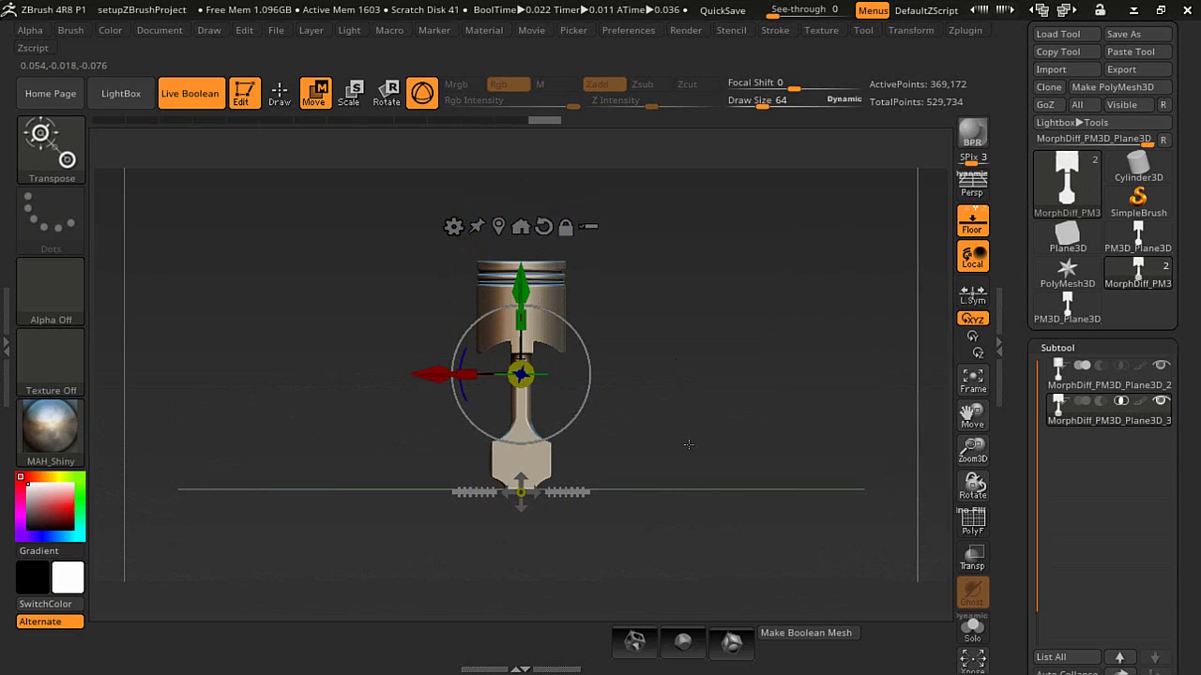
key(F1)
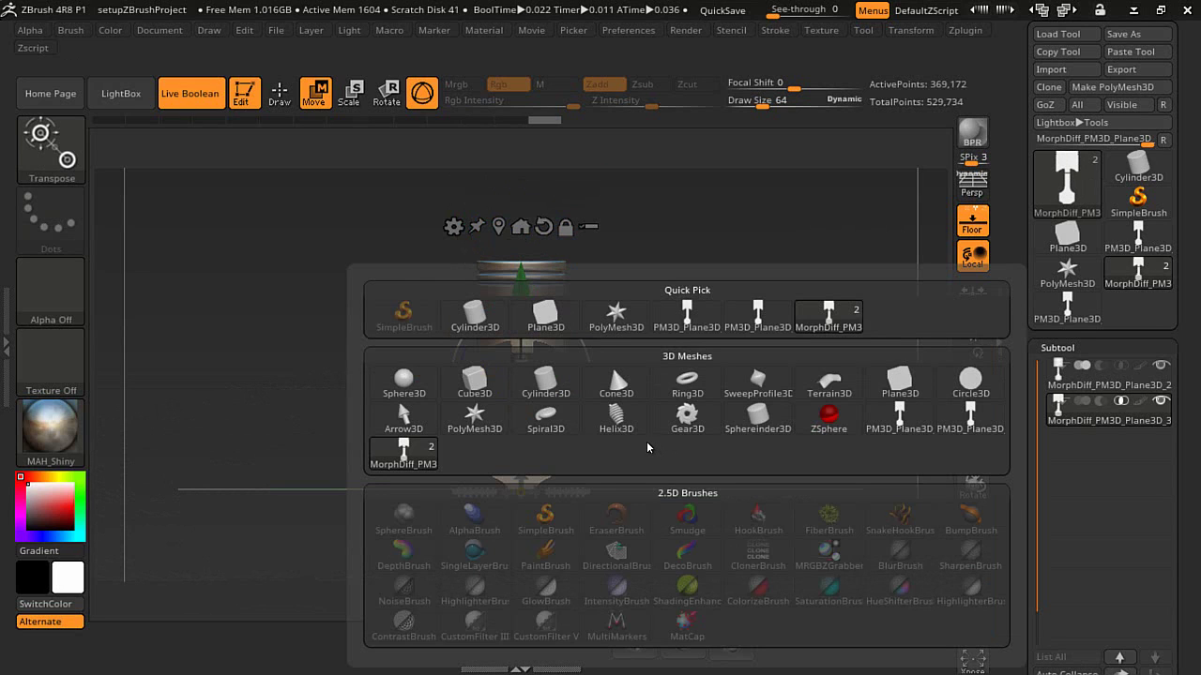
click(757, 418)
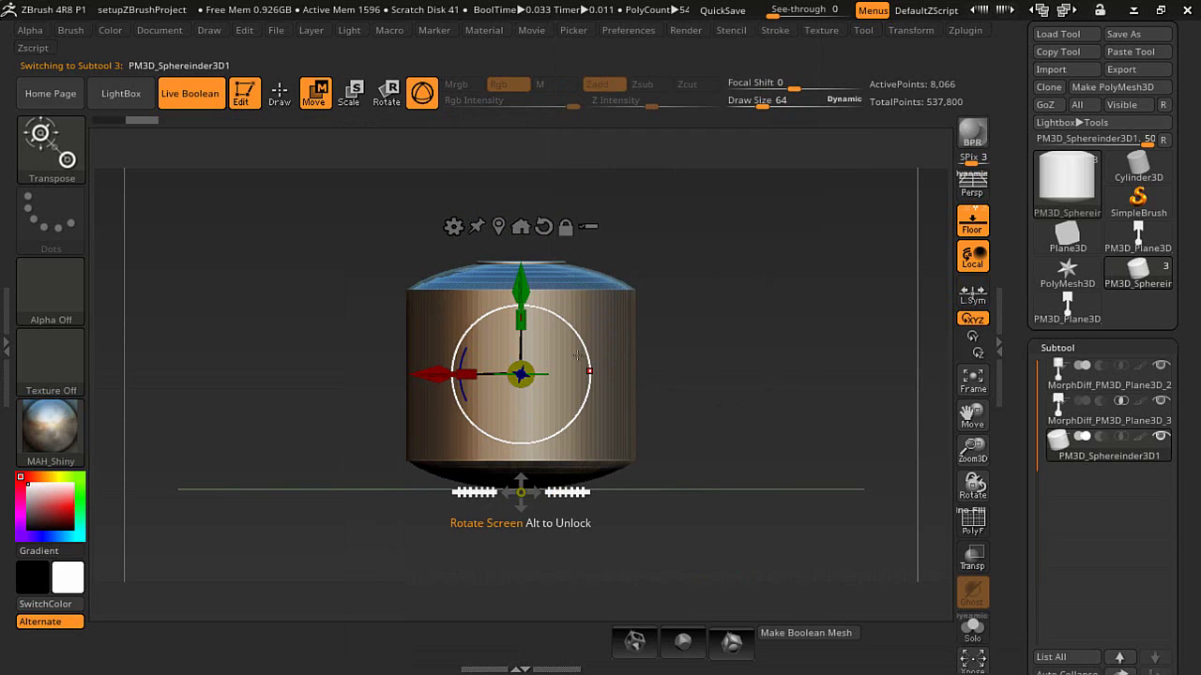
drag(526, 383, 515, 267)
Step: Turn the small cylinder horizontal about X, raised into the piston head, and stretch it along Y through both sides
drag(705, 280, 828, 284)
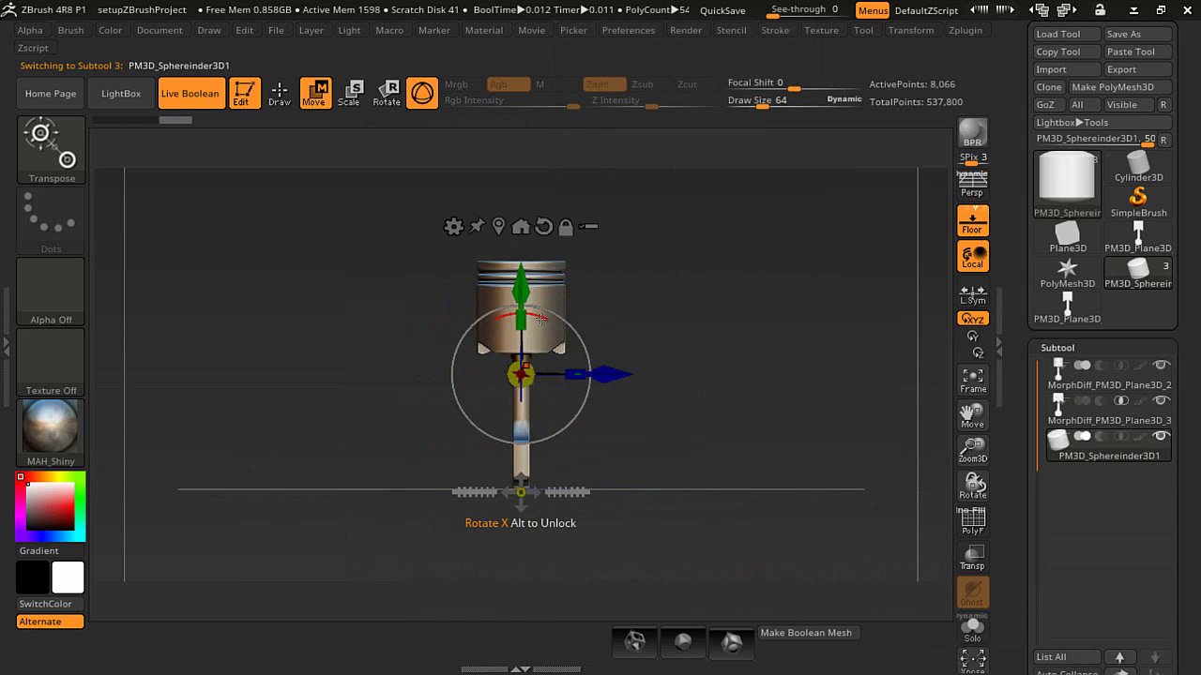
drag(541, 313, 572, 389)
drag(515, 468, 526, 416)
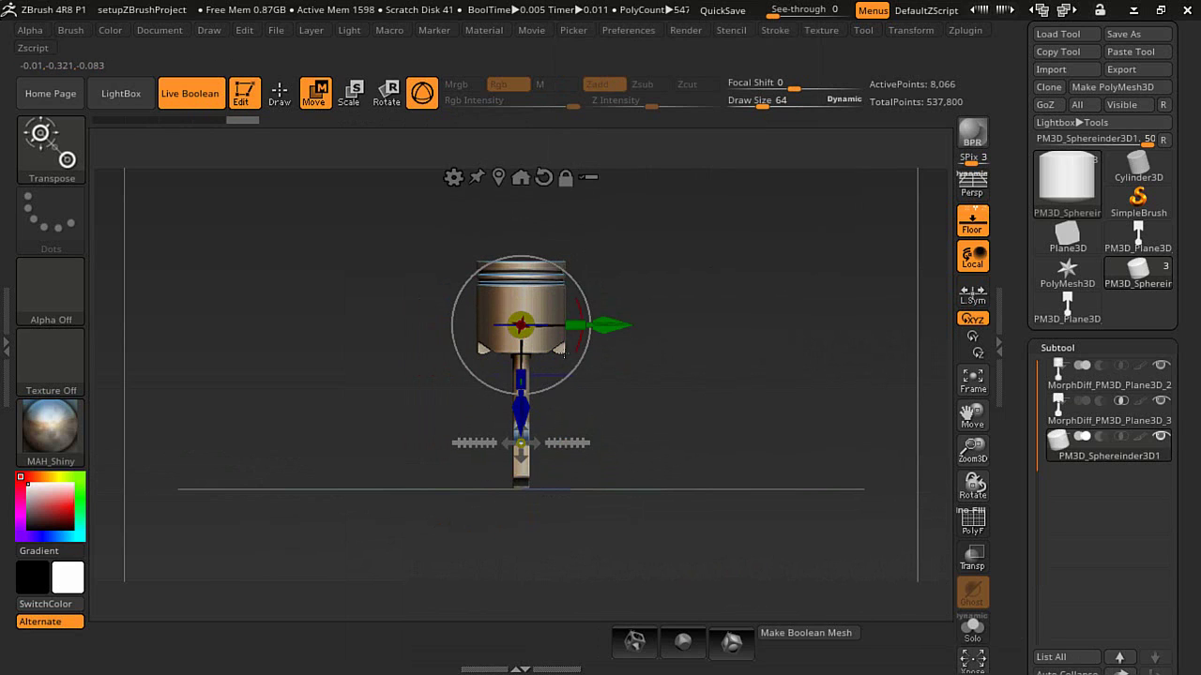
drag(574, 326, 664, 326)
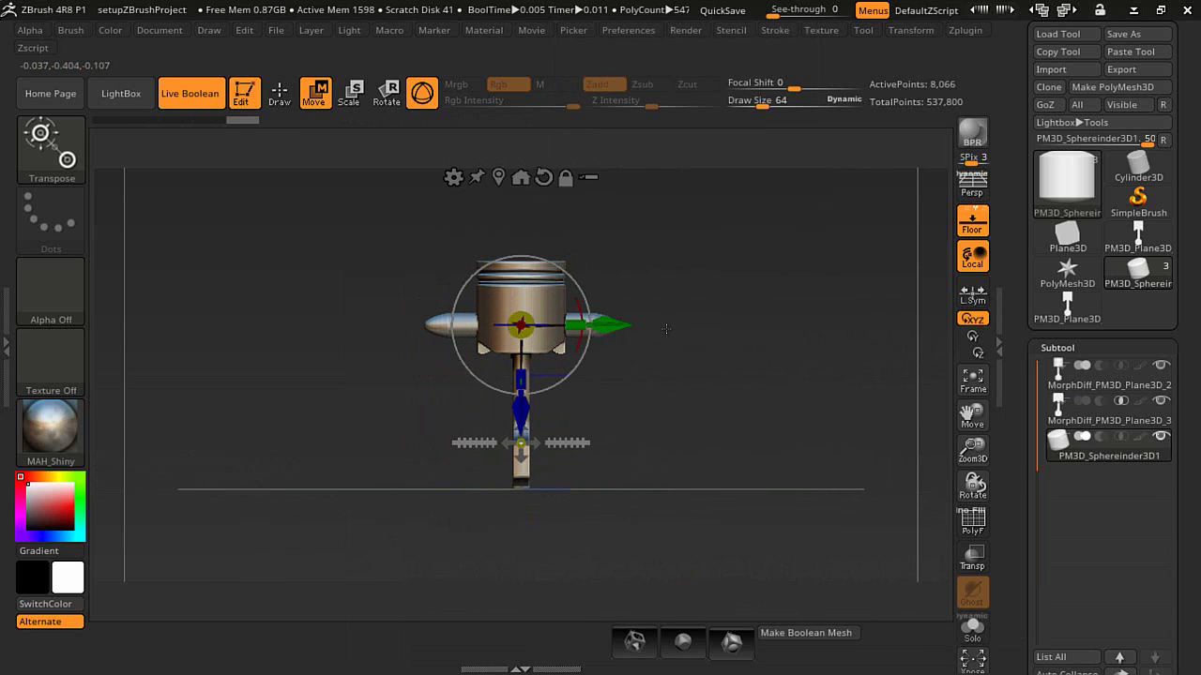
Step: Set the horizontal cylinder's boolean operation to subtraction to cut the pin hole through the piston head
drag(653, 420, 575, 430)
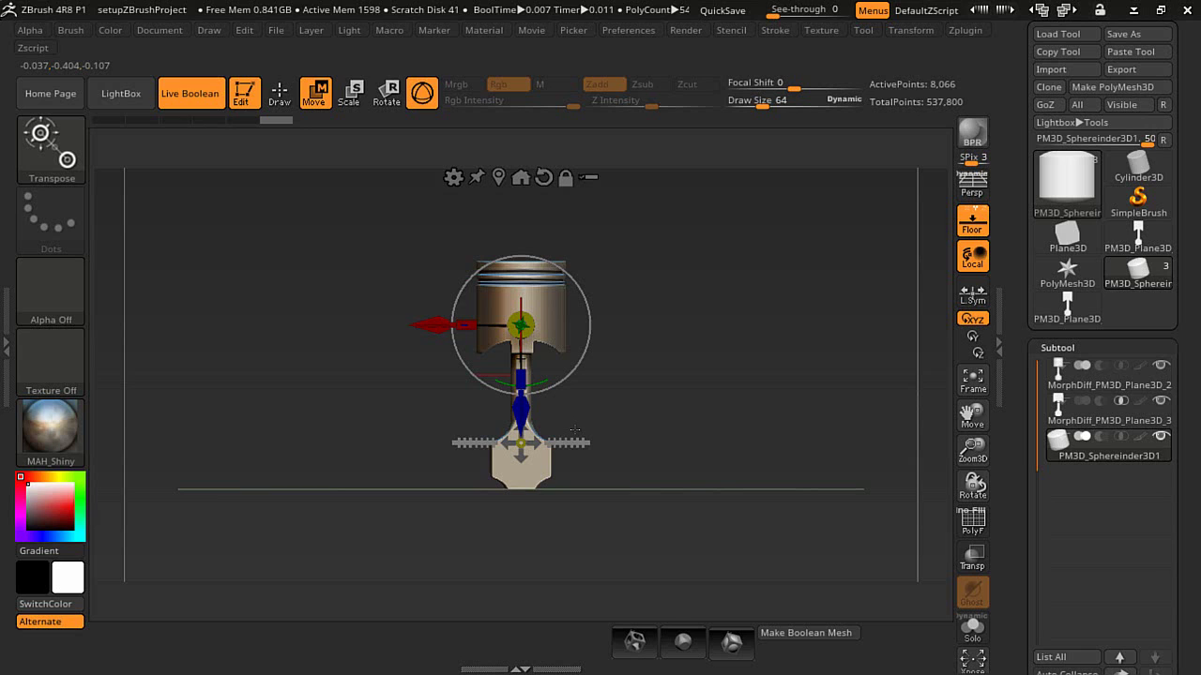
click(632, 640)
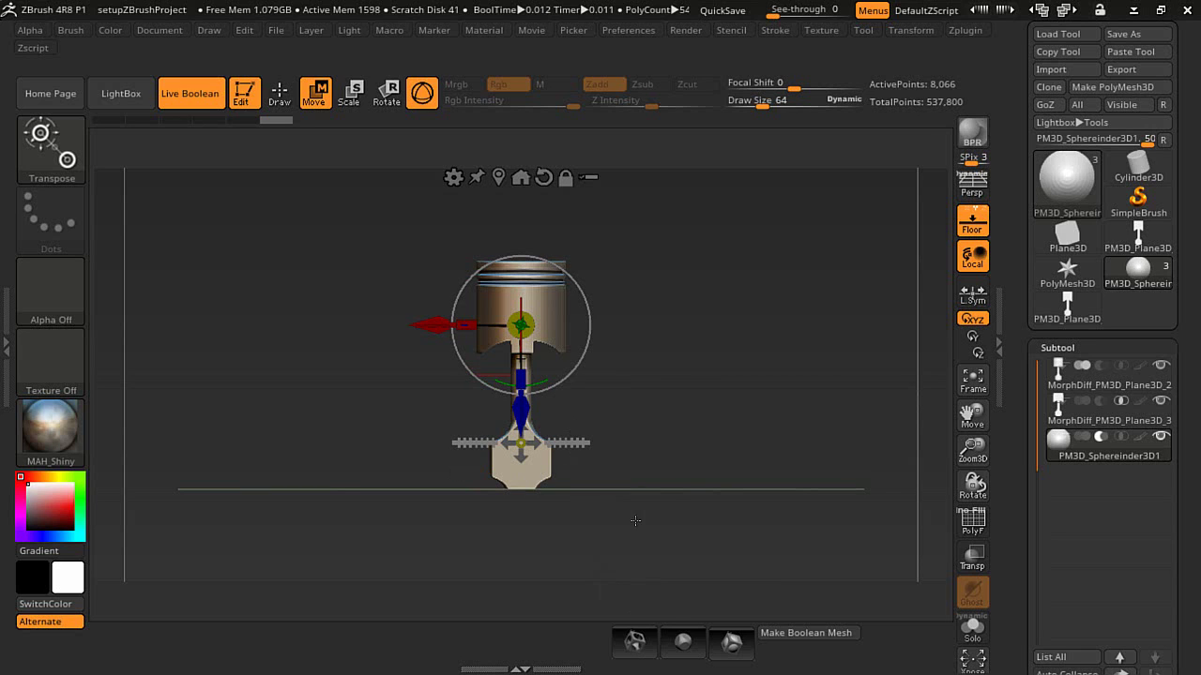
drag(645, 401, 670, 429)
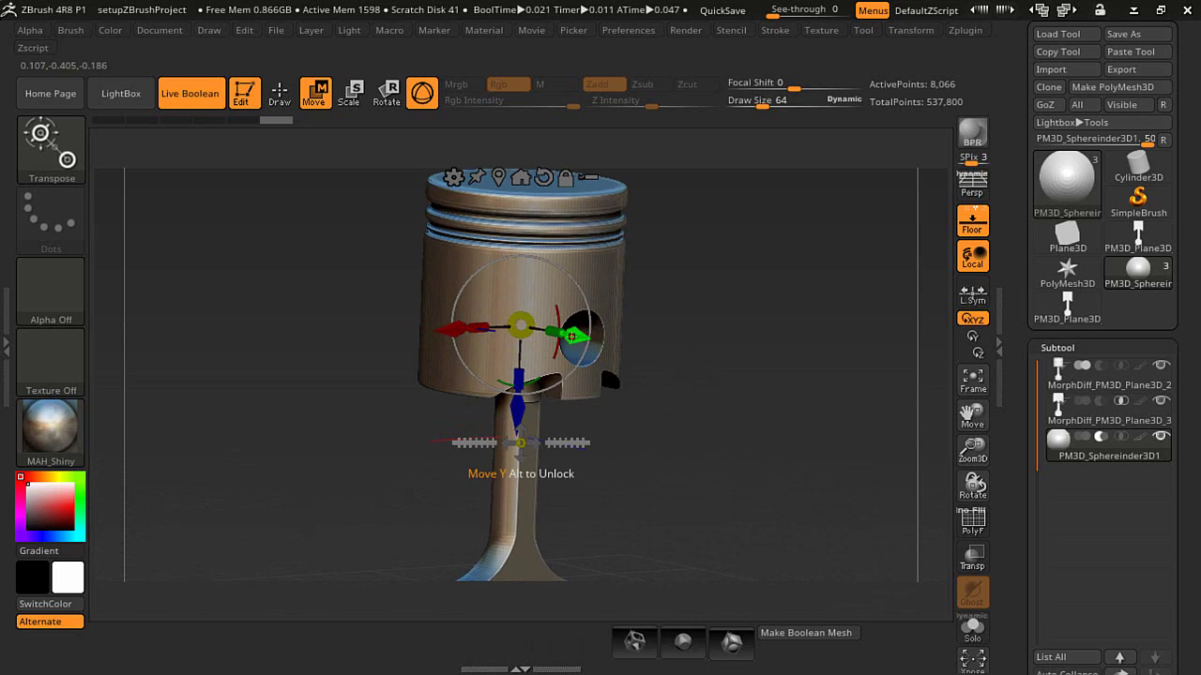
Step: Scale the pin-hole cylinder down uniformly and raise it slightly within the piston head
drag(553, 334, 556, 336)
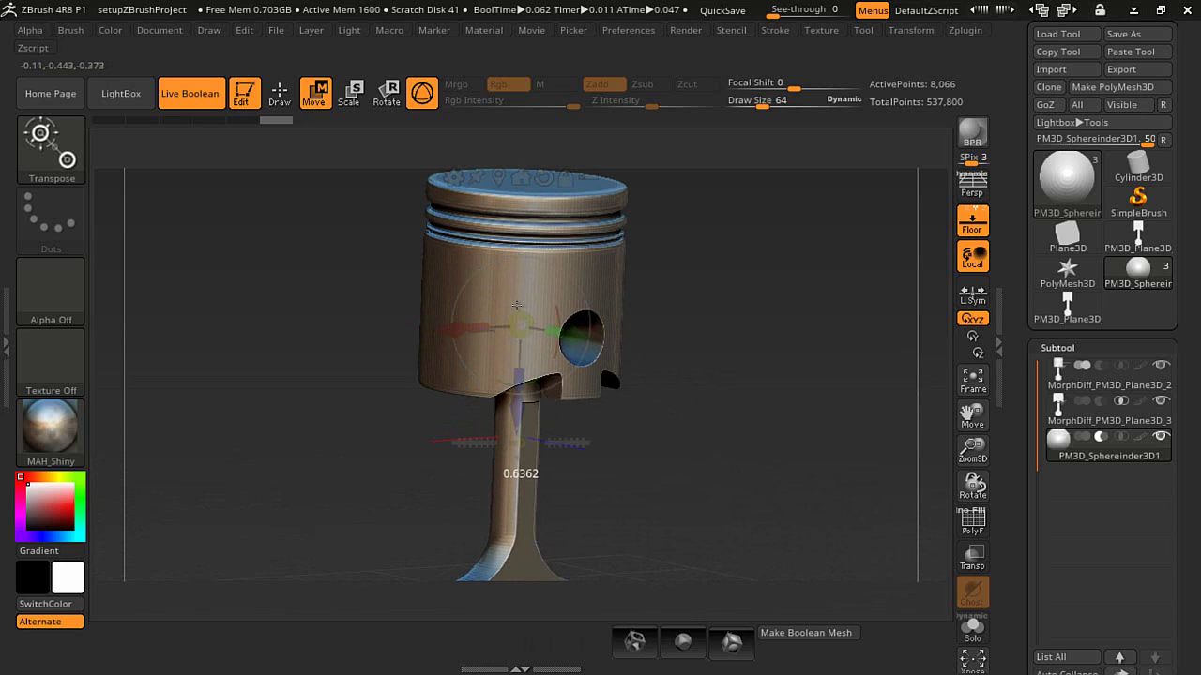
drag(513, 305, 514, 308)
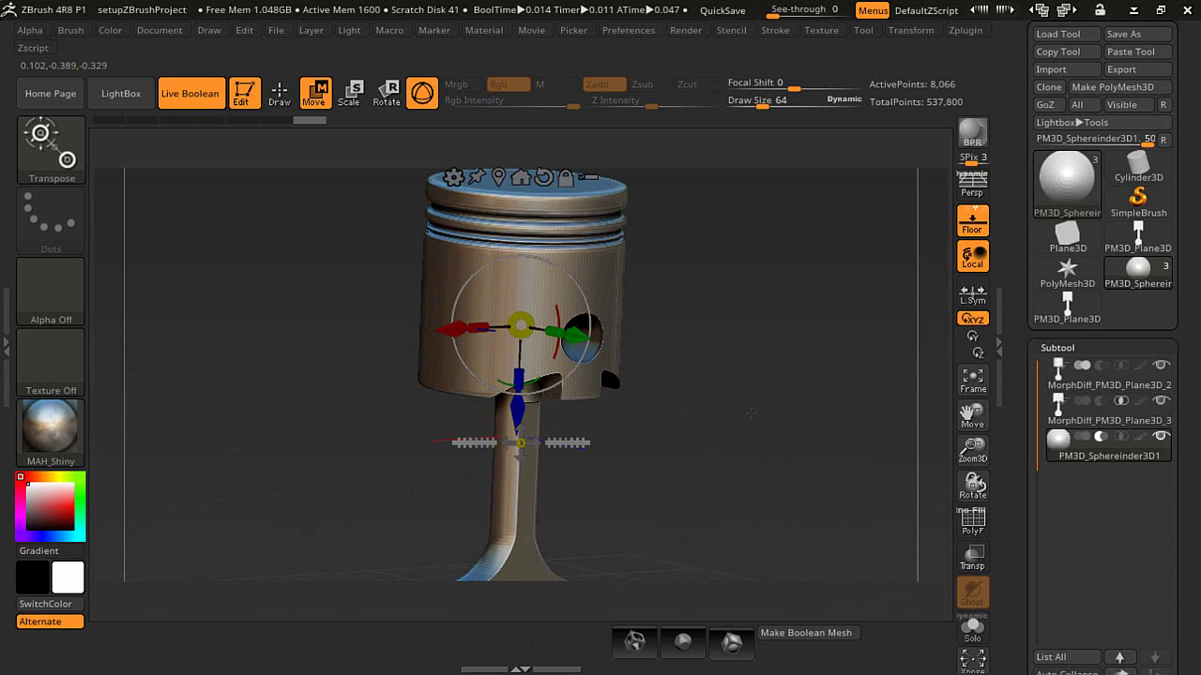
mouse_move(721, 408)
shift+mouse_down()
mouse_move(741, 409)
mouse_move(728, 321)
mouse_move(732, 358)
shift+mouse_up()
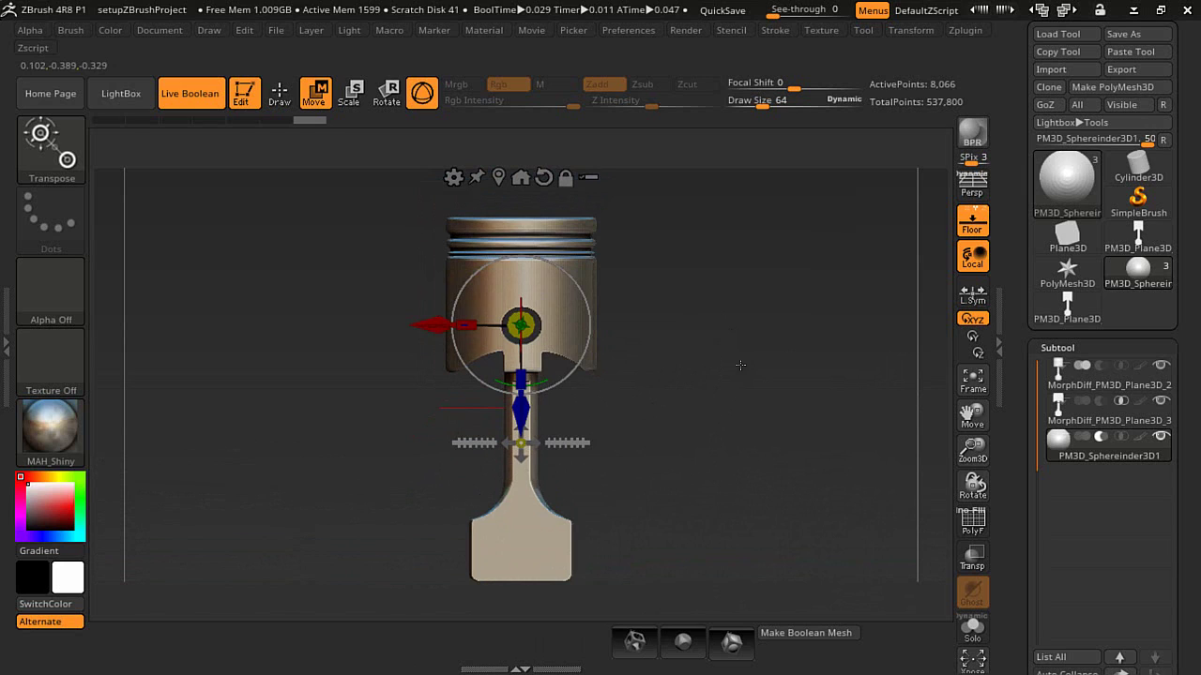
click(281, 94)
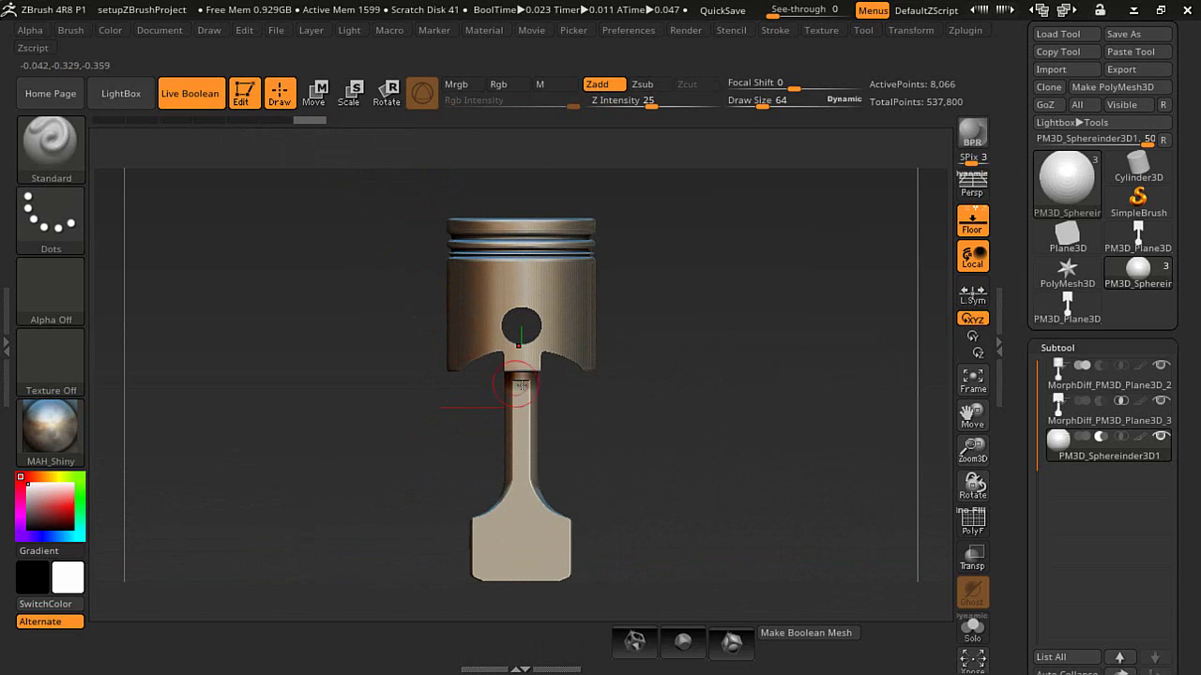
click(314, 94)
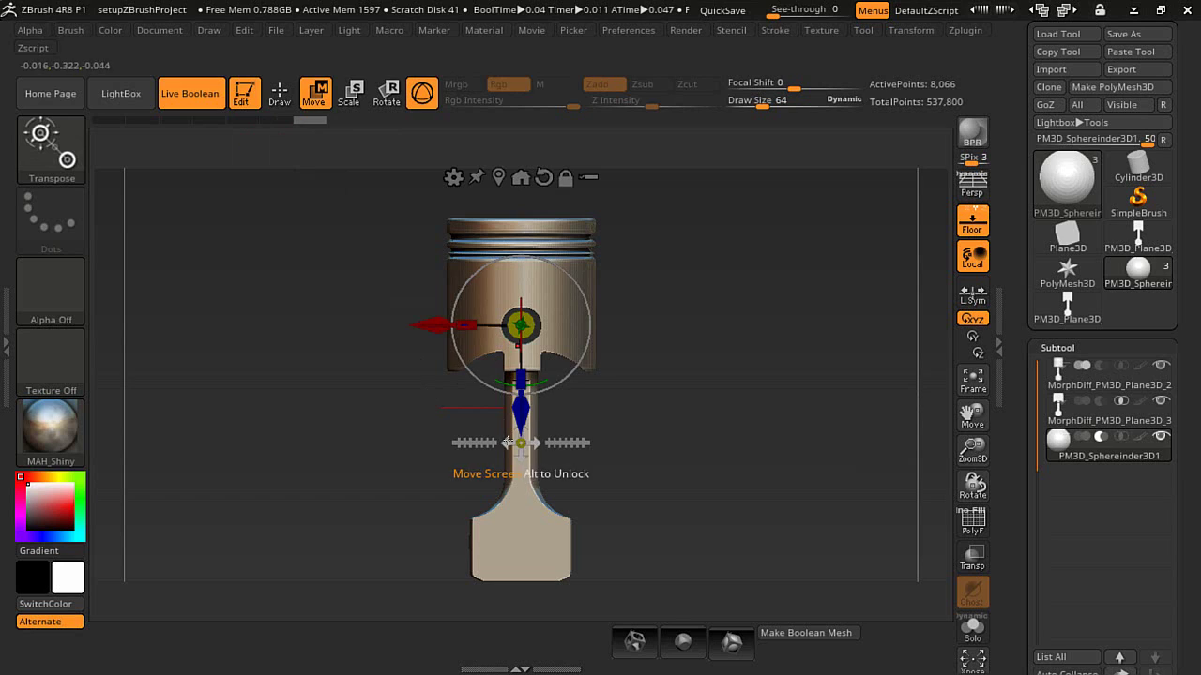
click(520, 443)
drag(520, 442, 520, 409)
click(521, 412)
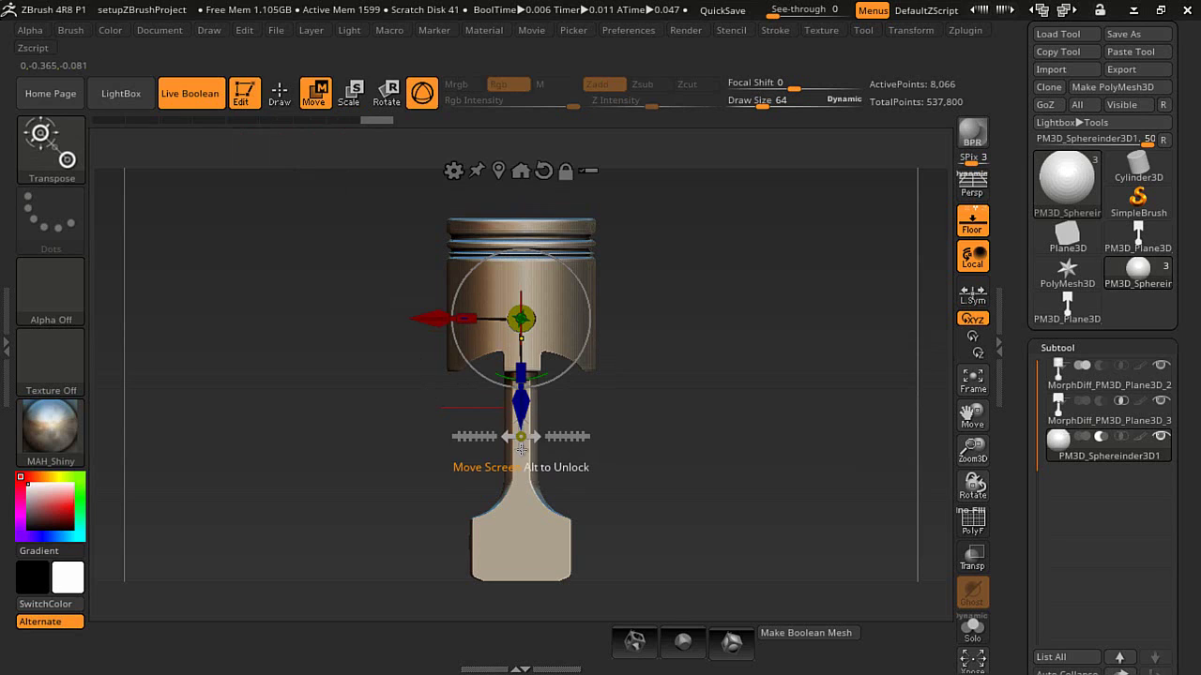
Step: Duplicate the pin-hole cylinder down to the connecting rod's big end and enlarge the copy to cut the large bearing hole
drag(521, 441, 521, 534)
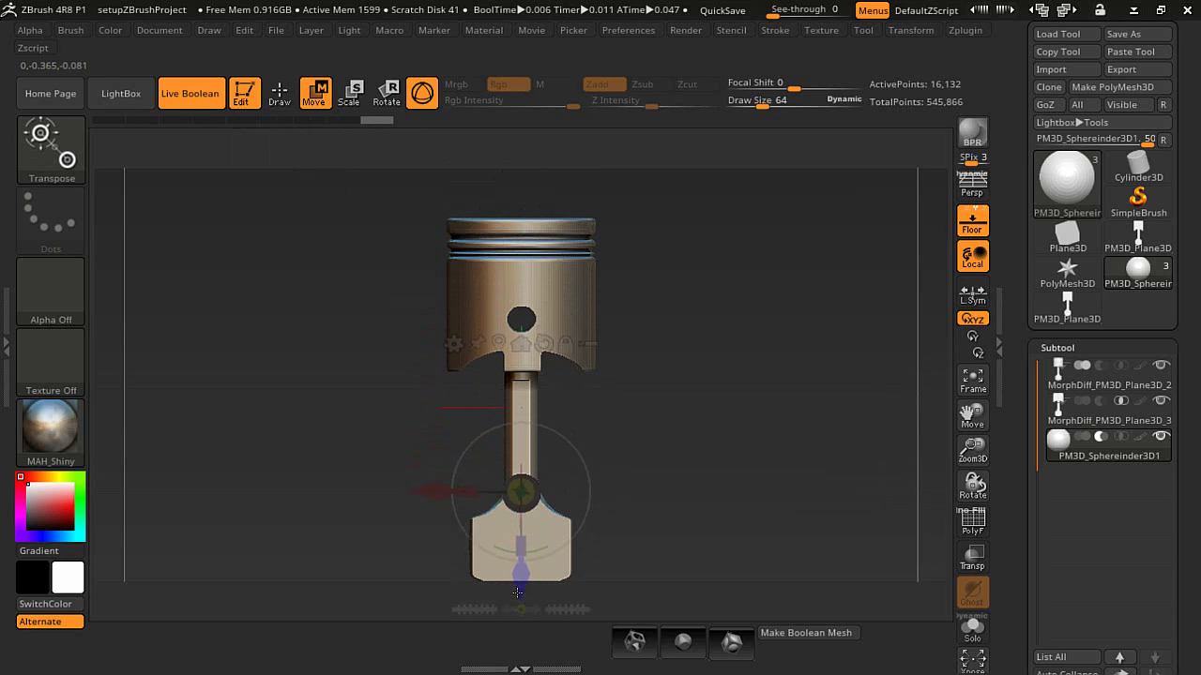
drag(513, 624, 513, 629)
drag(532, 551, 548, 559)
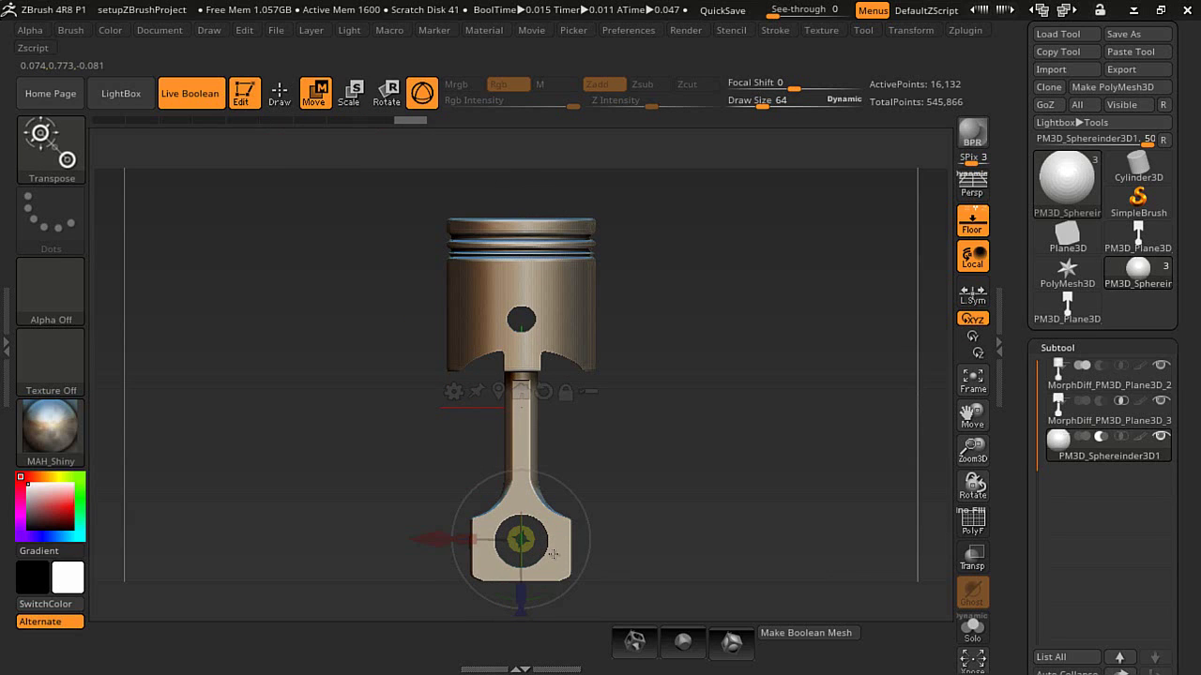
drag(553, 554, 652, 404)
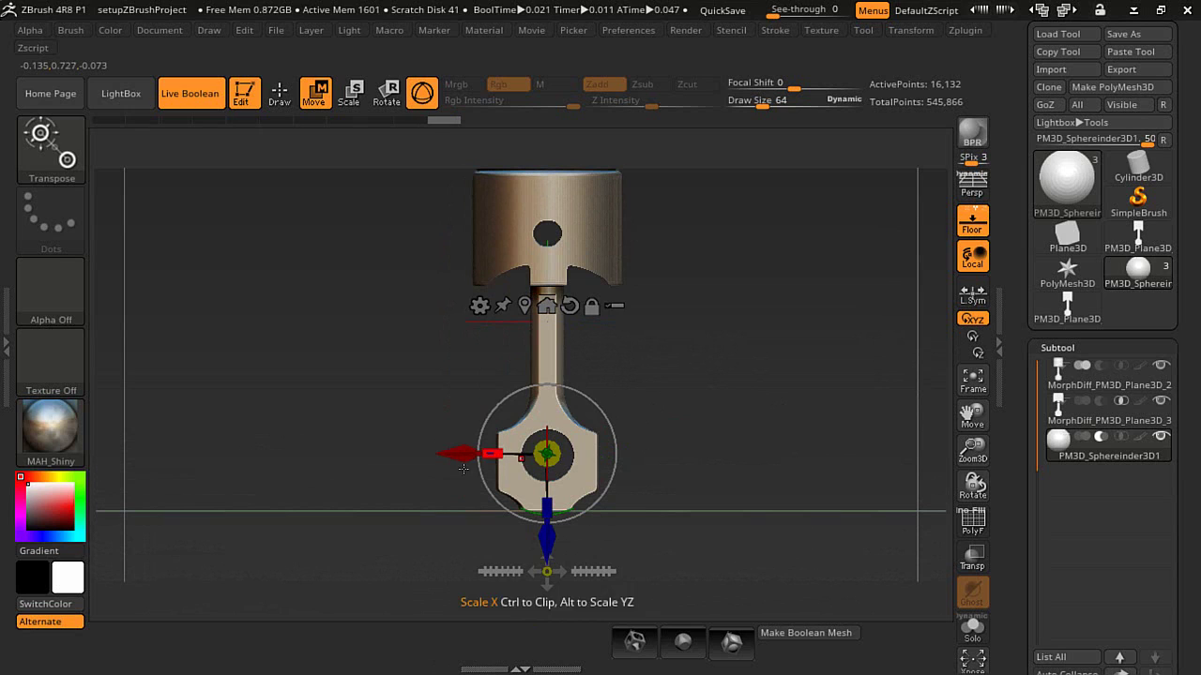
Step: Duplicate the large cylinder sideways along X beside the big end and rotate the copy upright
ctrl+drag(429, 466, 354, 439)
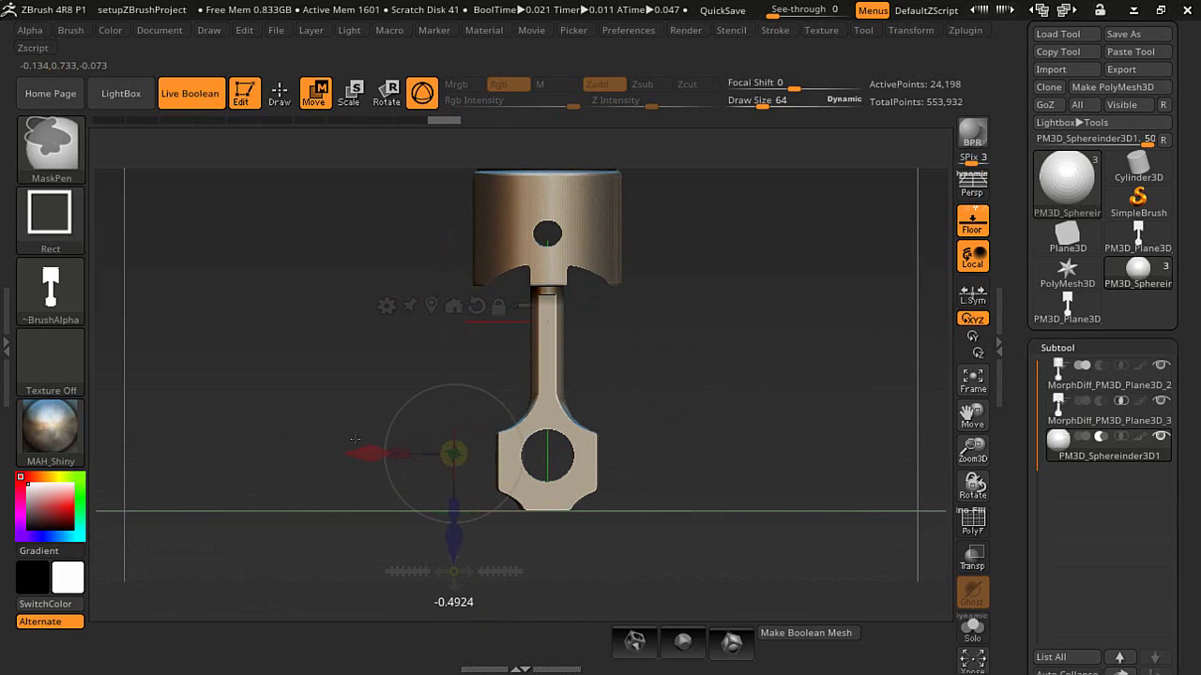
click(971, 630)
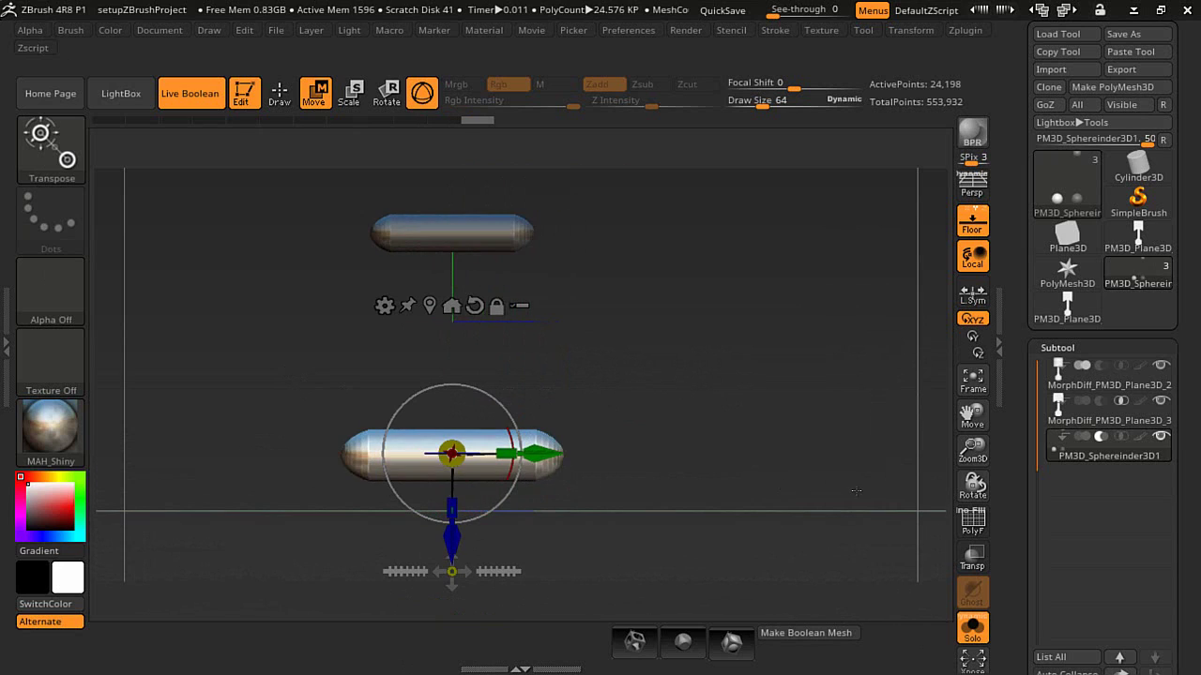
ctrl+drag(529, 431, 491, 531)
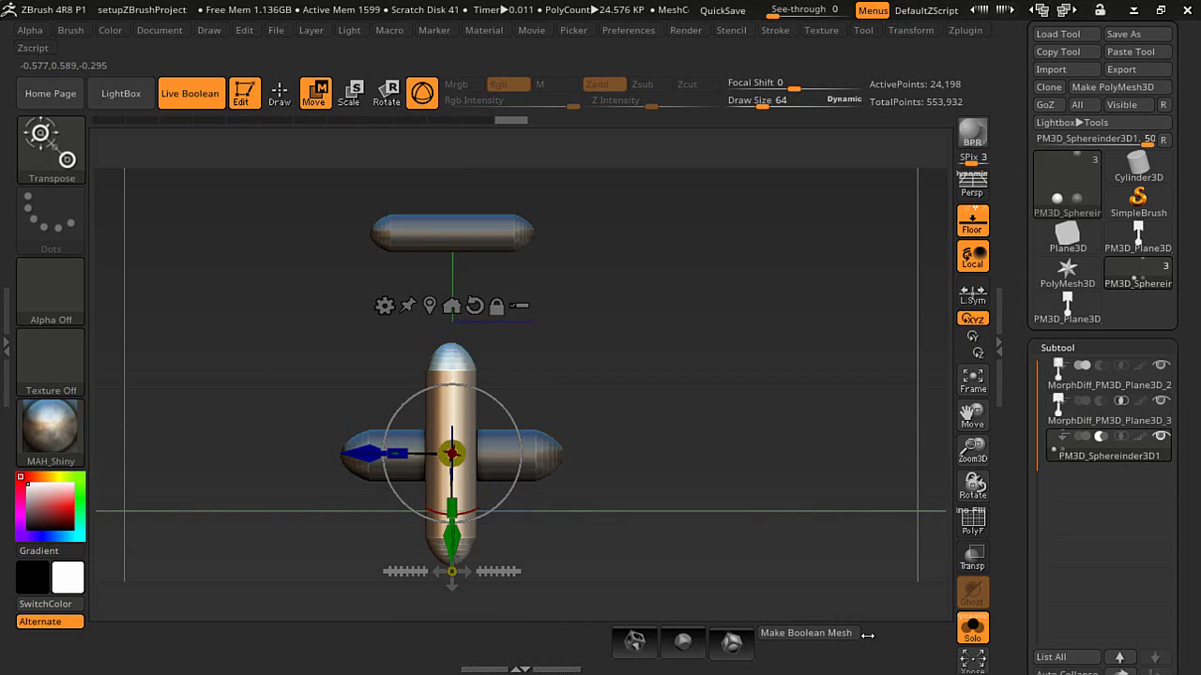
click(973, 628)
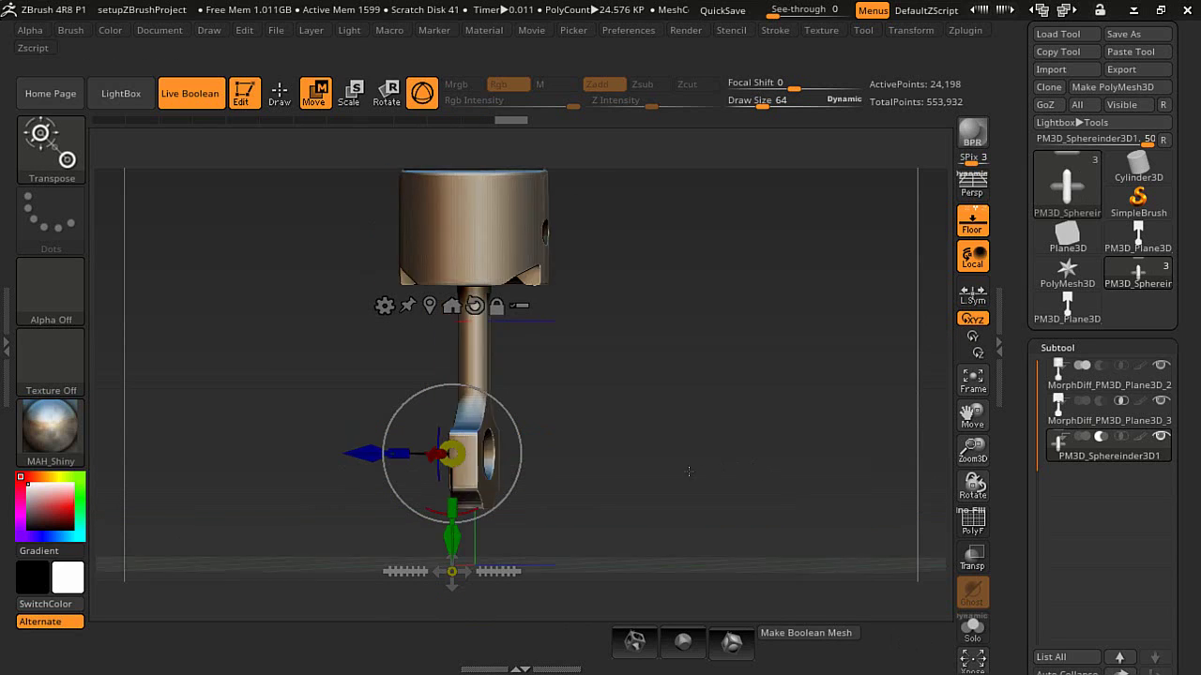
shift+drag(662, 478, 543, 482)
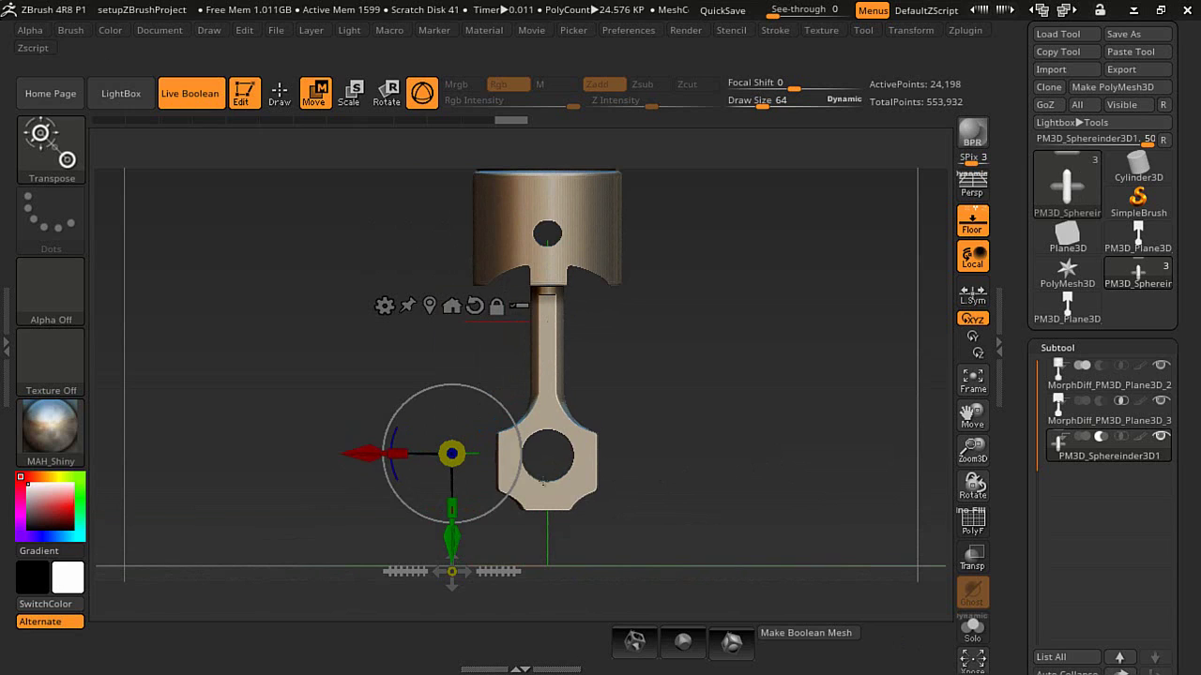
Step: Move the upright cylinder toward the big end, scale it down uniformly, and stretch it along Y into a thin bolt-hole shape
drag(361, 456, 395, 456)
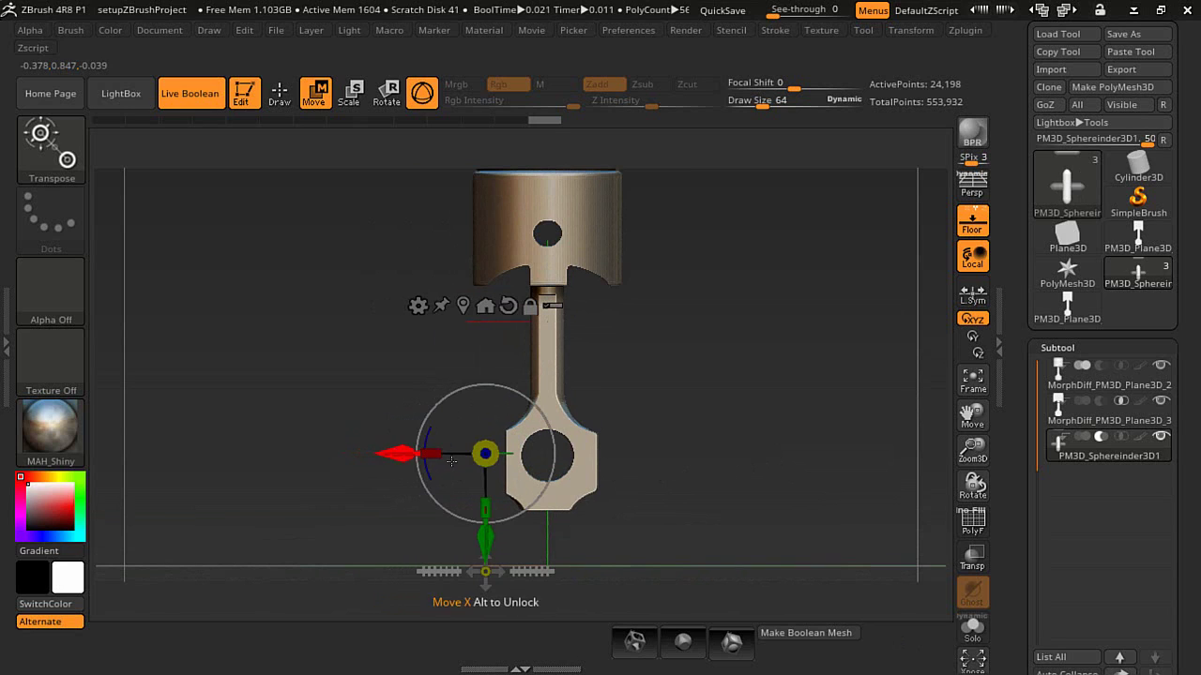
click(969, 635)
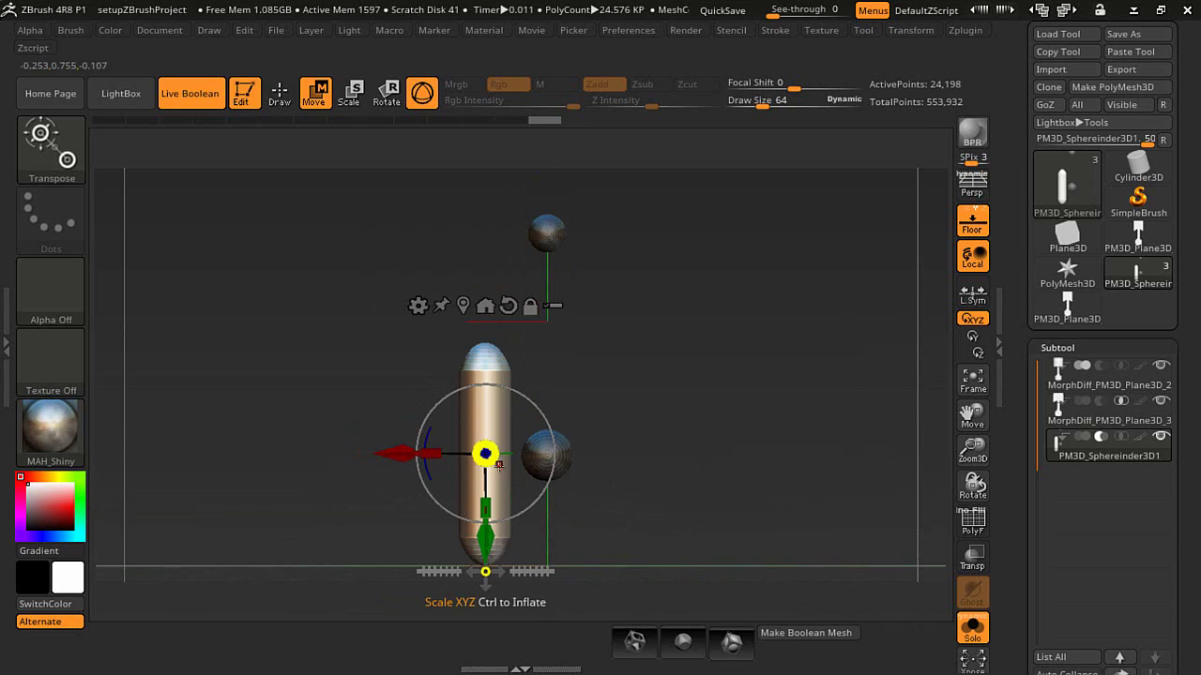
drag(487, 456, 486, 379)
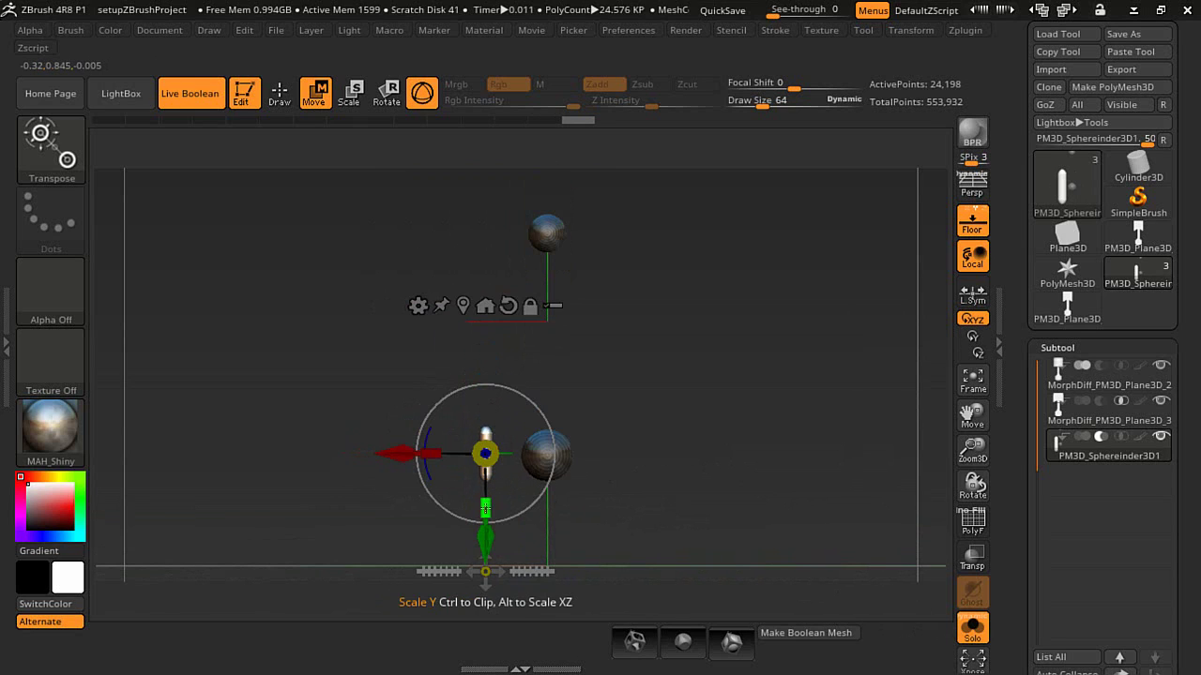
drag(486, 508, 486, 567)
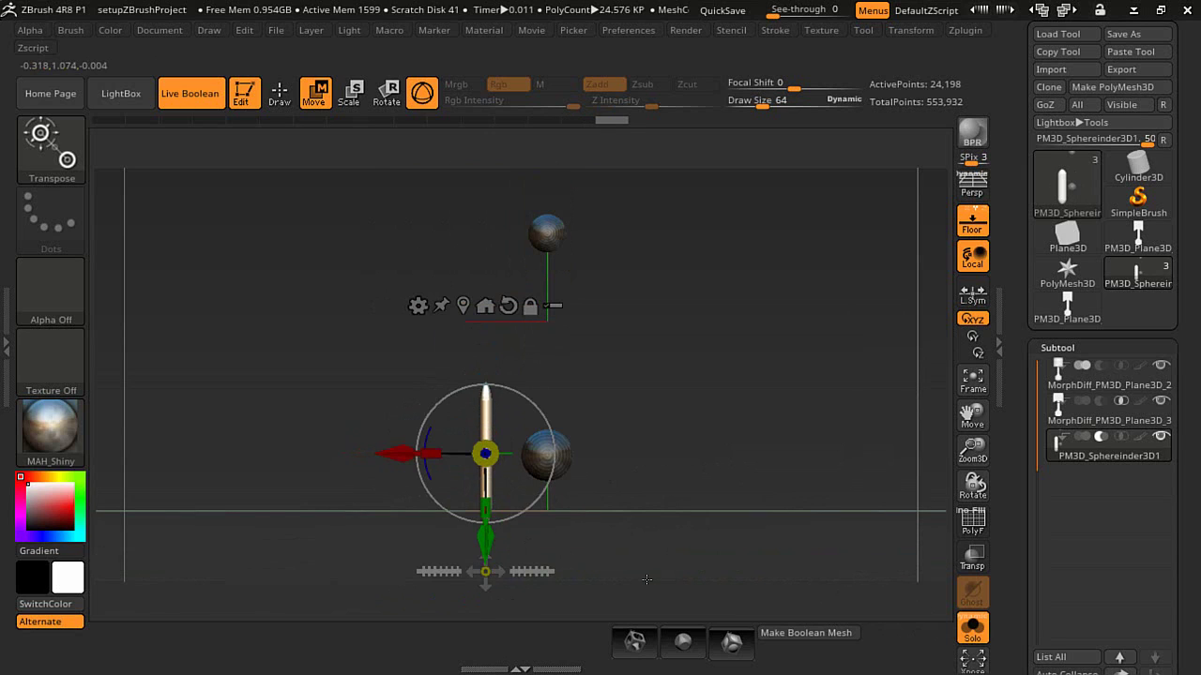
click(974, 638)
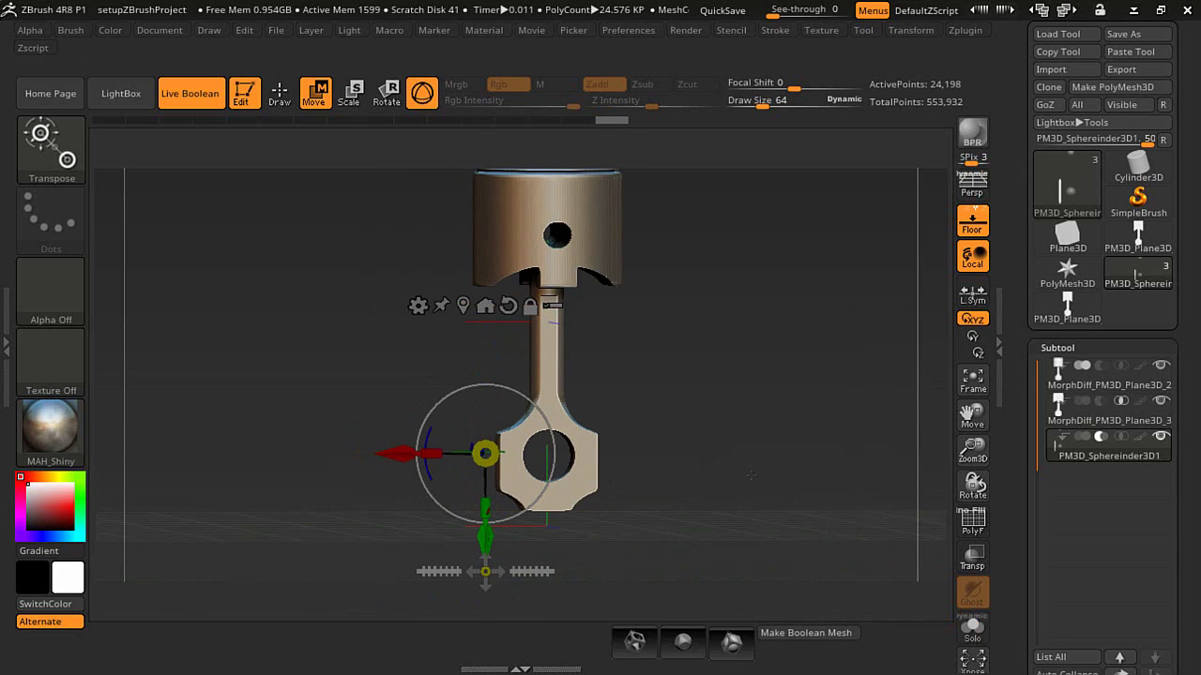
Step: Position the thin cylinder along X and Z to cut a bolt hole centred in one shoulder of the big end
drag(388, 453, 397, 314)
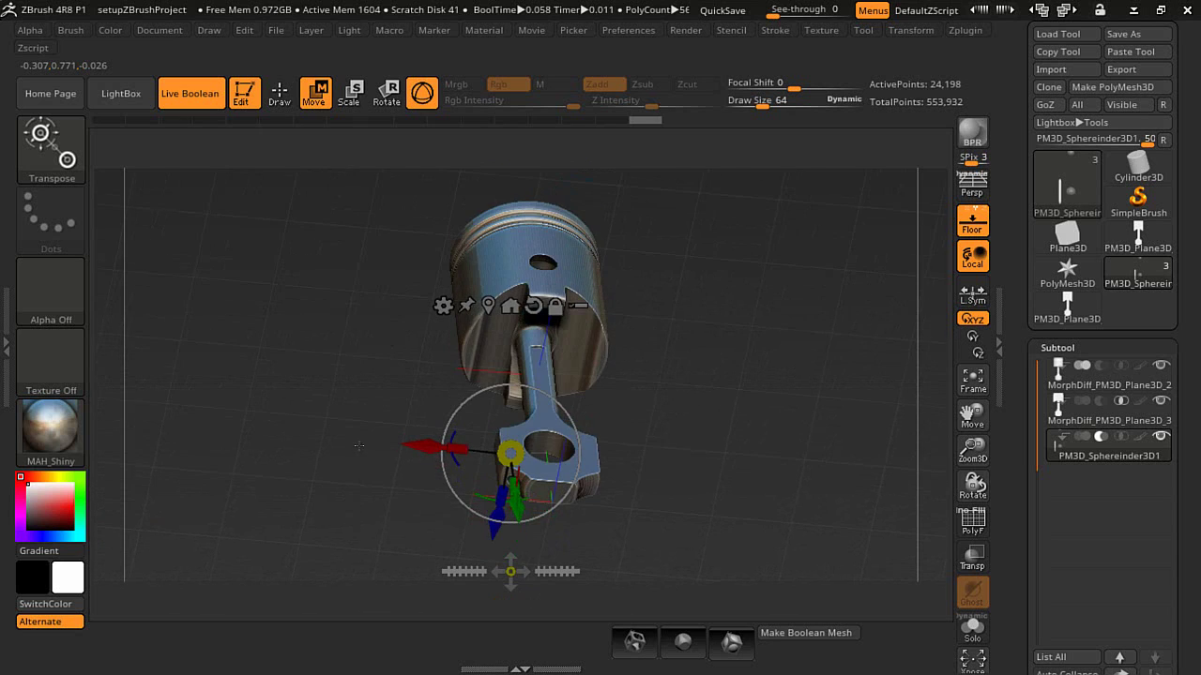
shift+drag(359, 446, 412, 502)
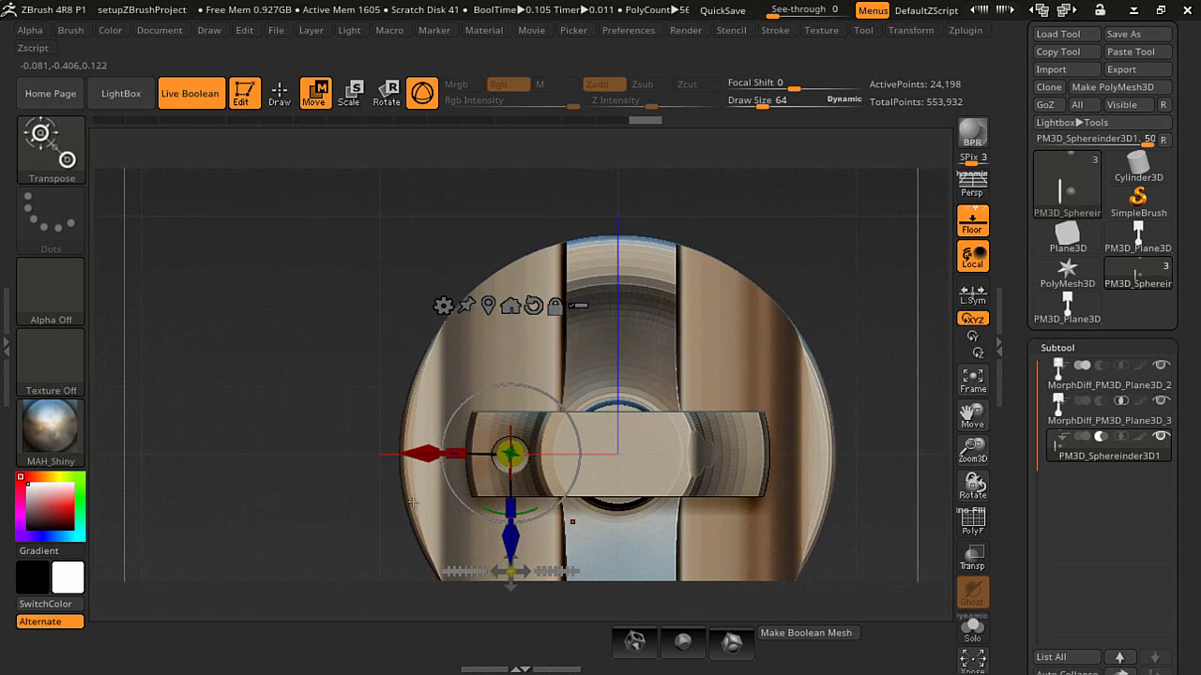
drag(414, 455, 418, 459)
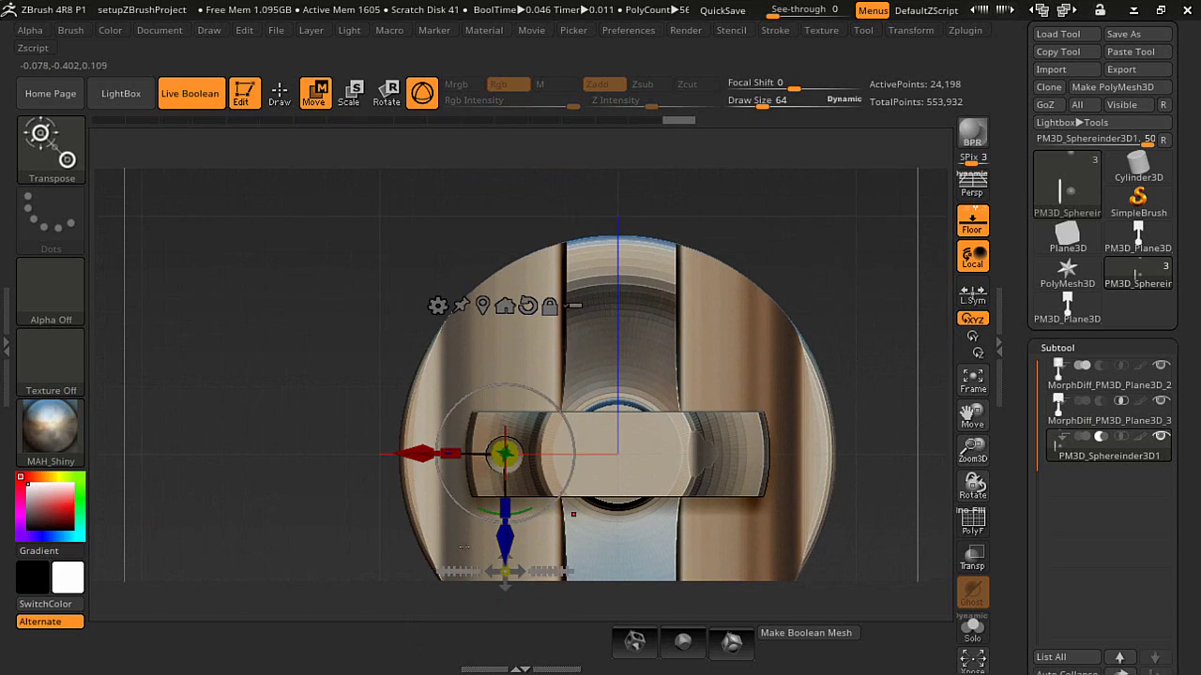
drag(504, 542, 500, 542)
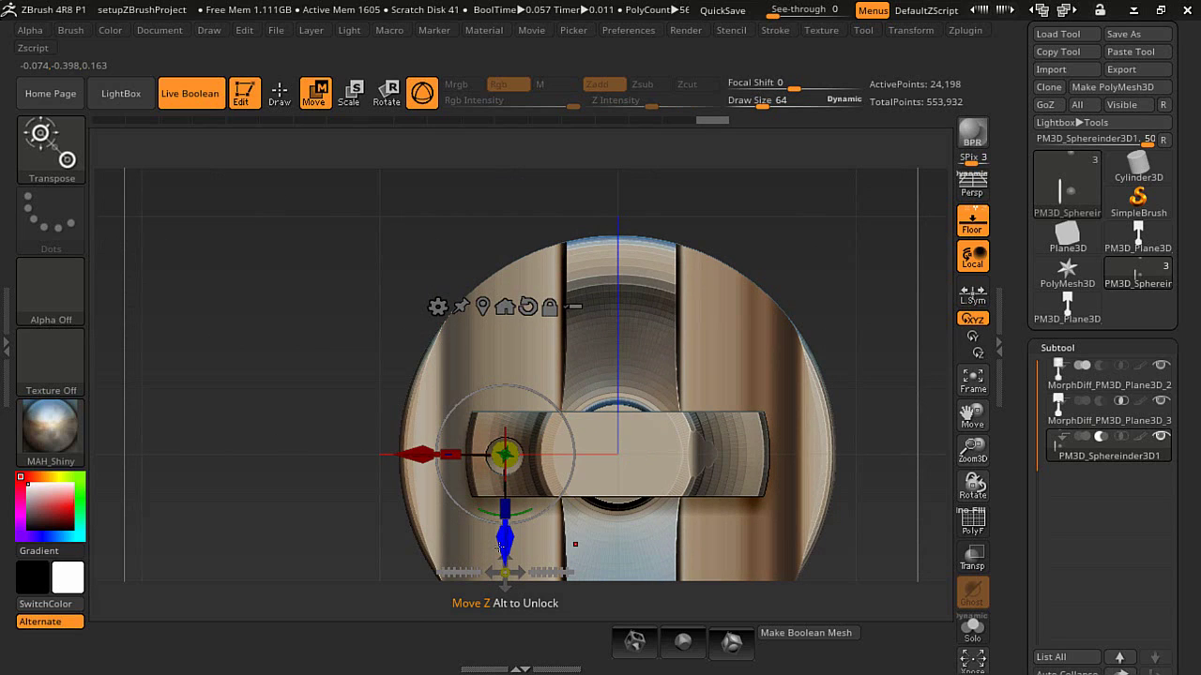
Step: Duplicate the thin cylinder along X to cut a matching bolt hole through the opposite shoulder of the big end
ctrl+drag(433, 456, 610, 450)
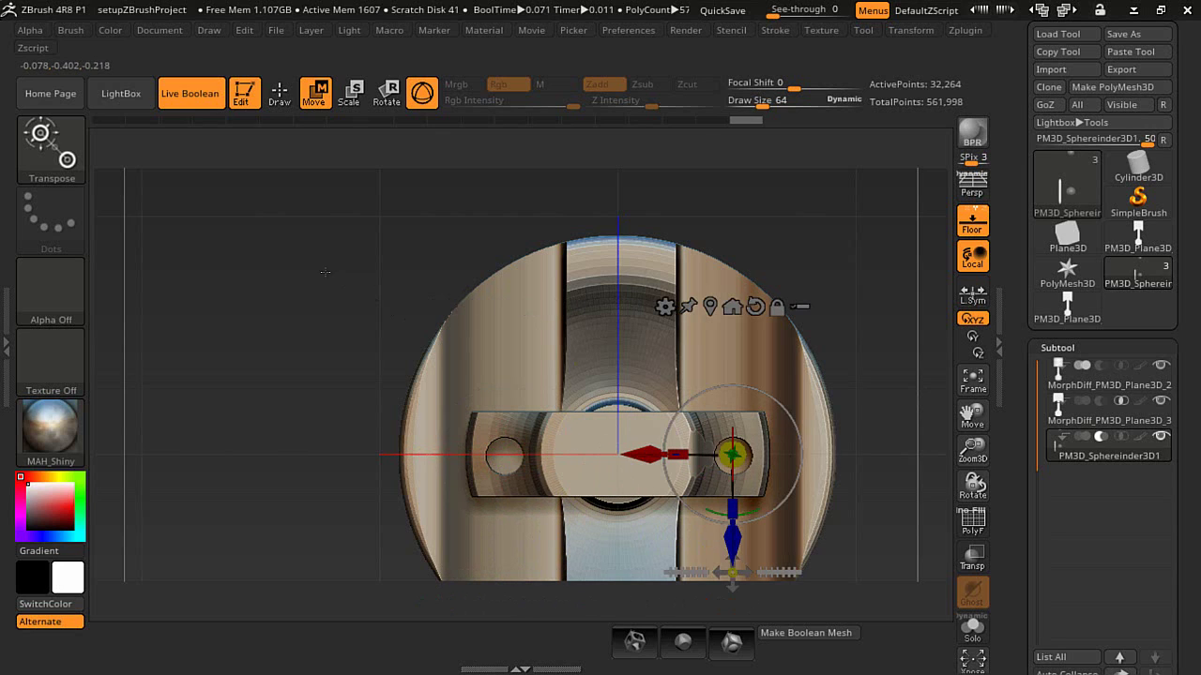
click(279, 94)
mouse_move(287, 247)
mouse_down()
mouse_move(328, 460)
mouse_move(326, 405)
mouse_move(378, 375)
mouse_move(279, 447)
mouse_move(321, 443)
mouse_move(327, 461)
mouse_move(331, 353)
mouse_up()
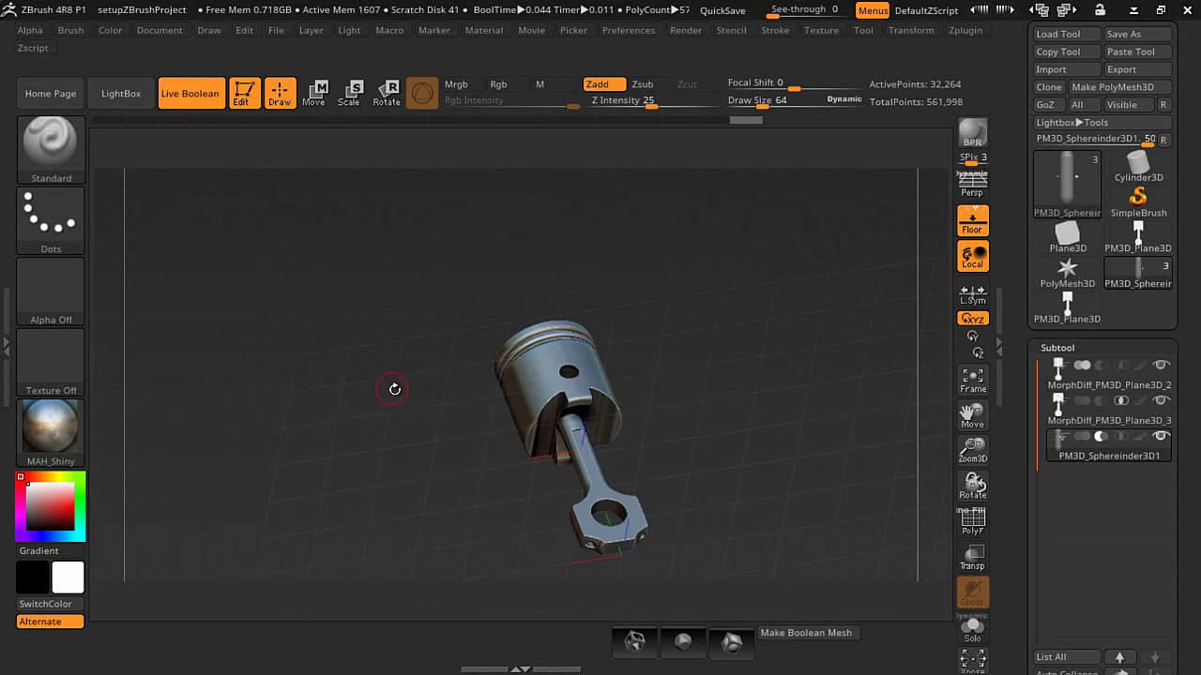
drag(393, 388, 338, 429)
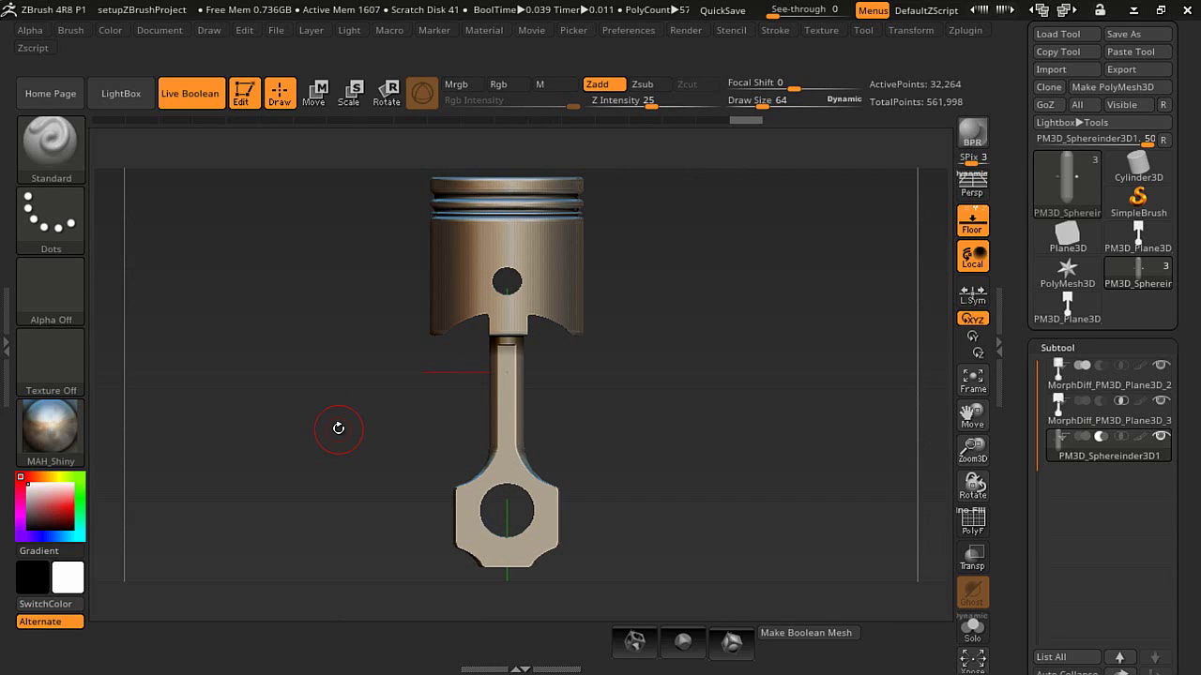
Step: Add a Ring3D primitive as a new subtool
key(F1)
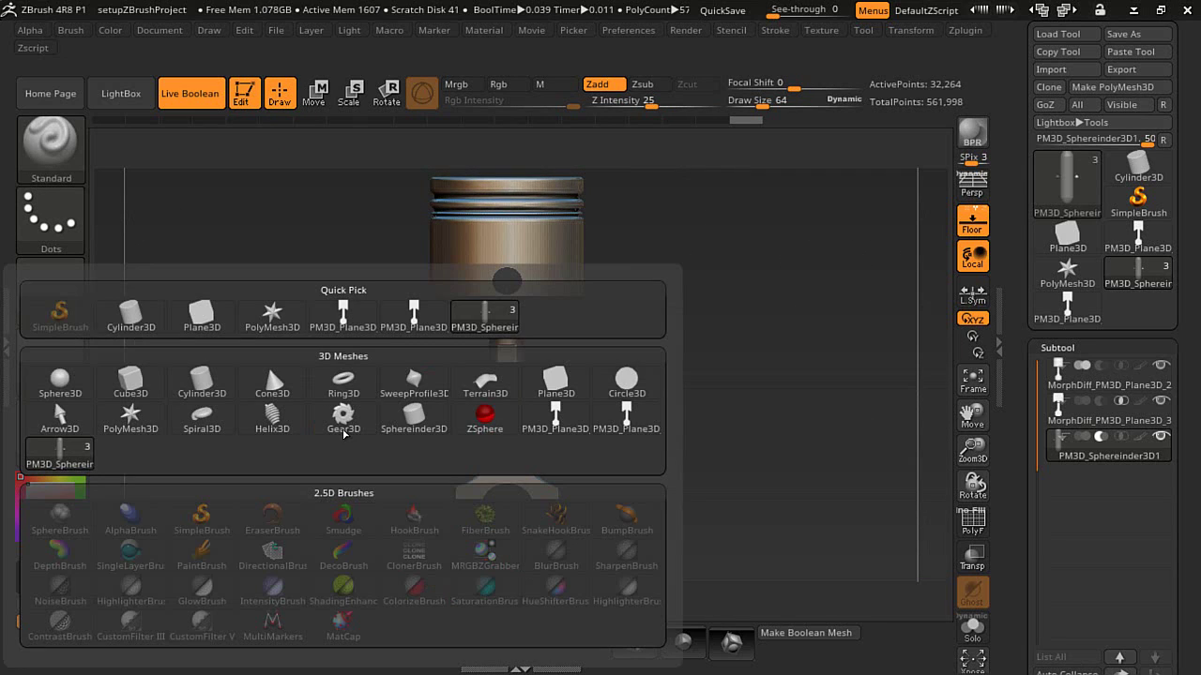
mouse_move(335, 422)
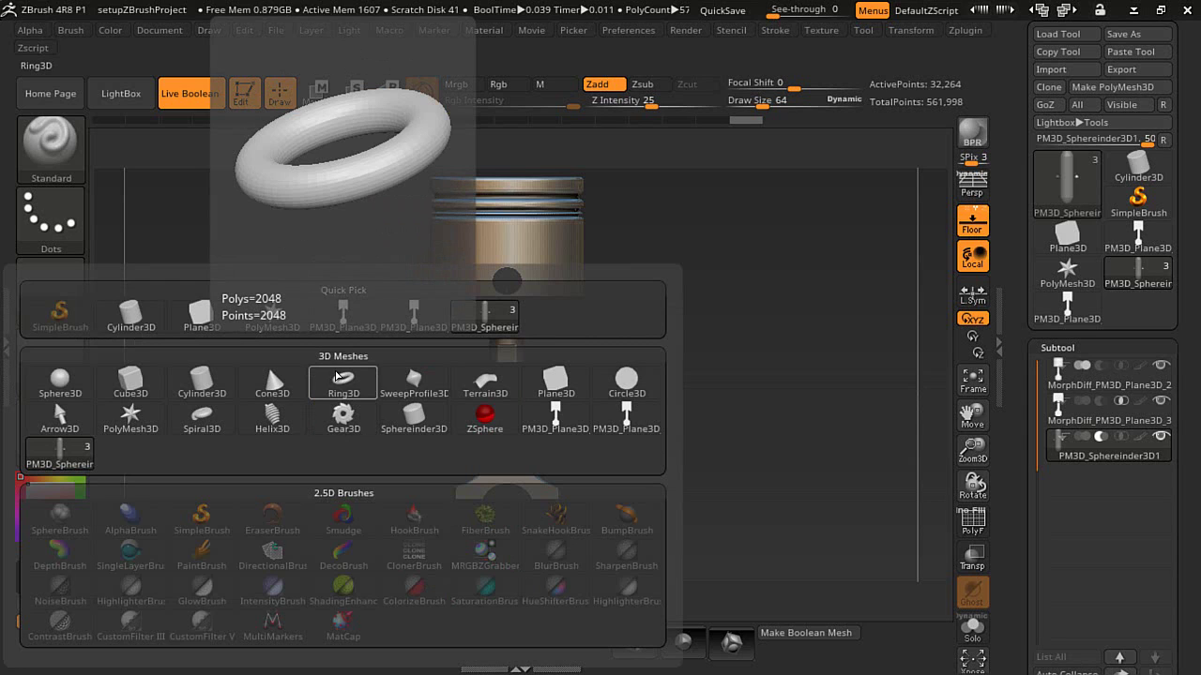
click(343, 385)
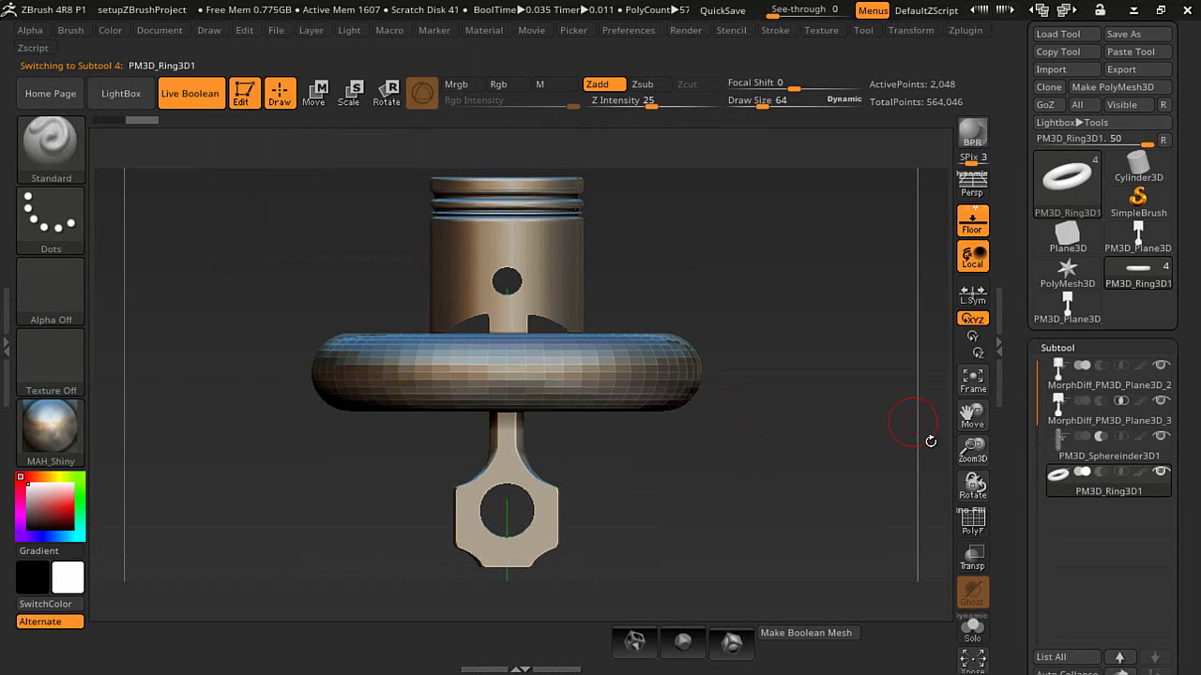
Step: Scale the ring down and turn it upright, and move it down along Z into the big-end bearing hole
drag(795, 451, 847, 436)
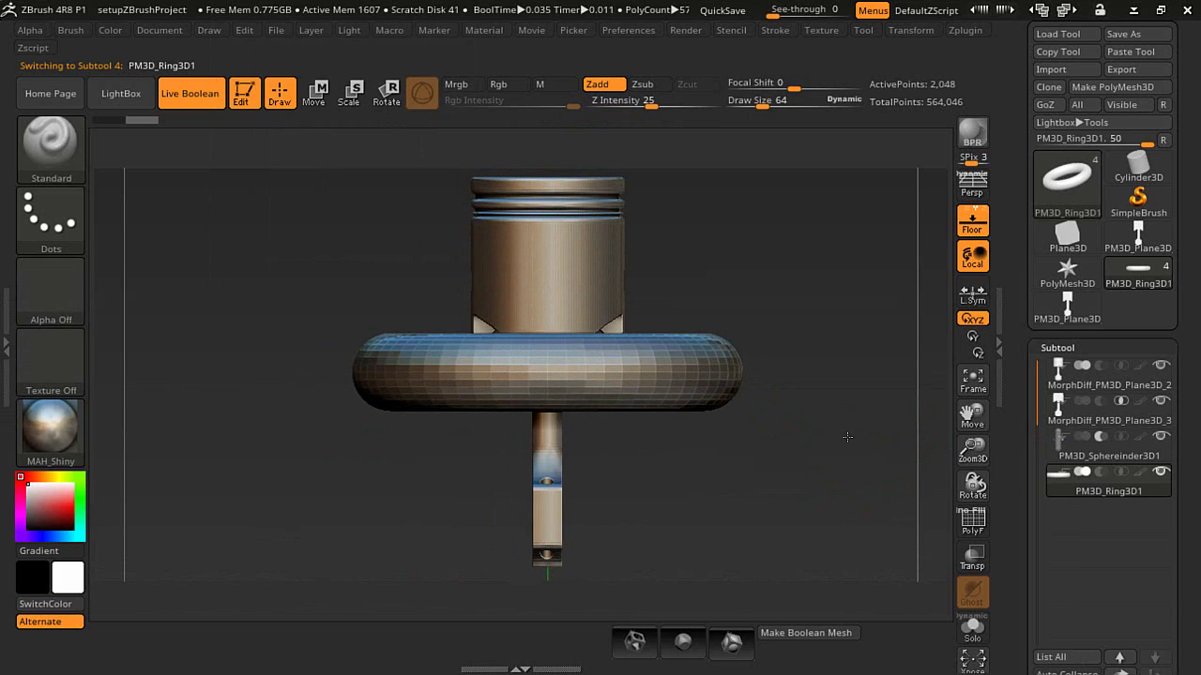
click(324, 99)
drag(569, 311, 490, 228)
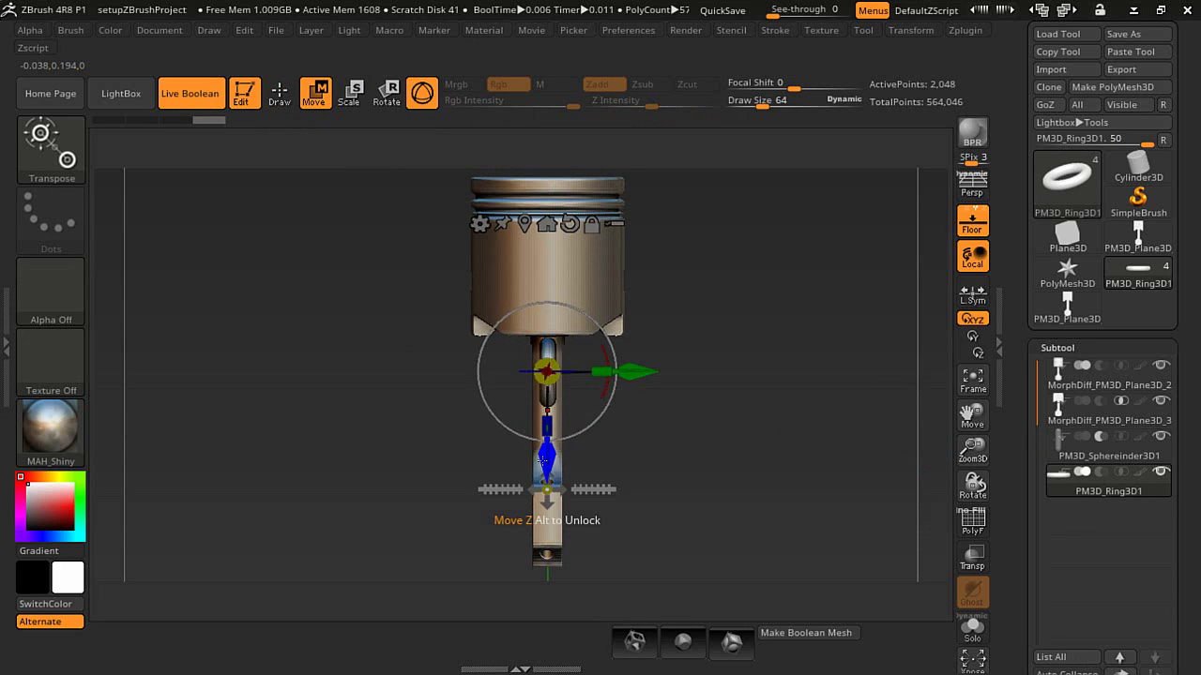
drag(542, 459, 547, 596)
drag(711, 572, 760, 578)
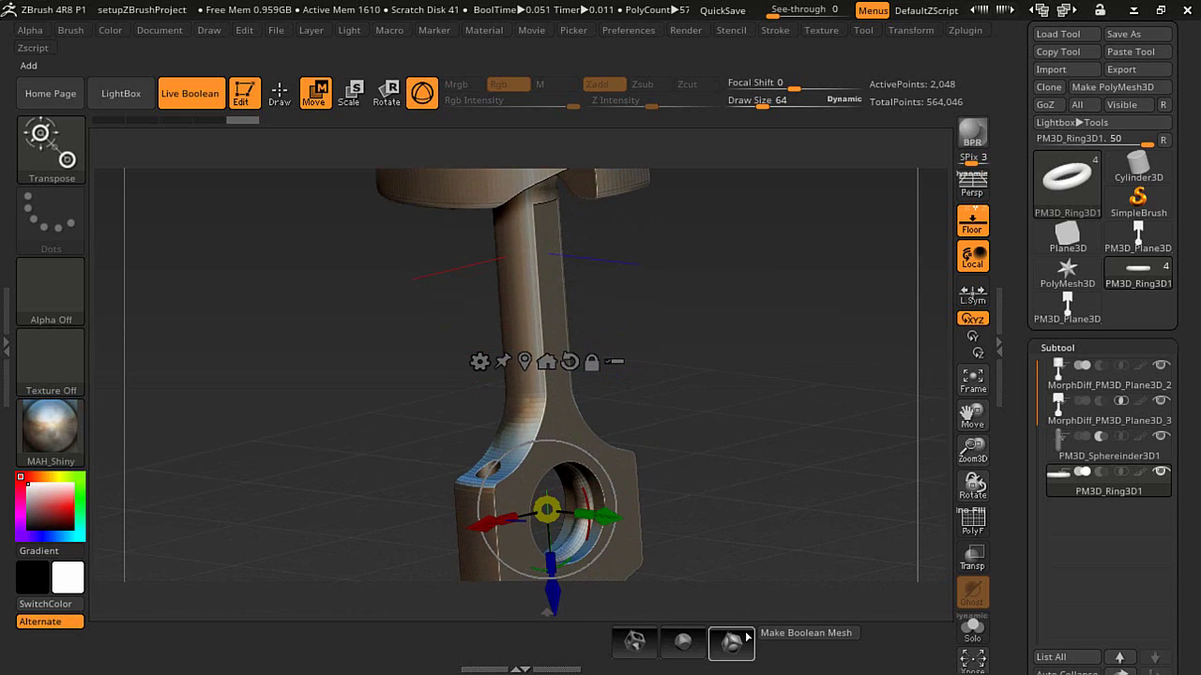
Step: Stretch the ring along Y through the bearing hole and set its boolean operation to addition
click(683, 642)
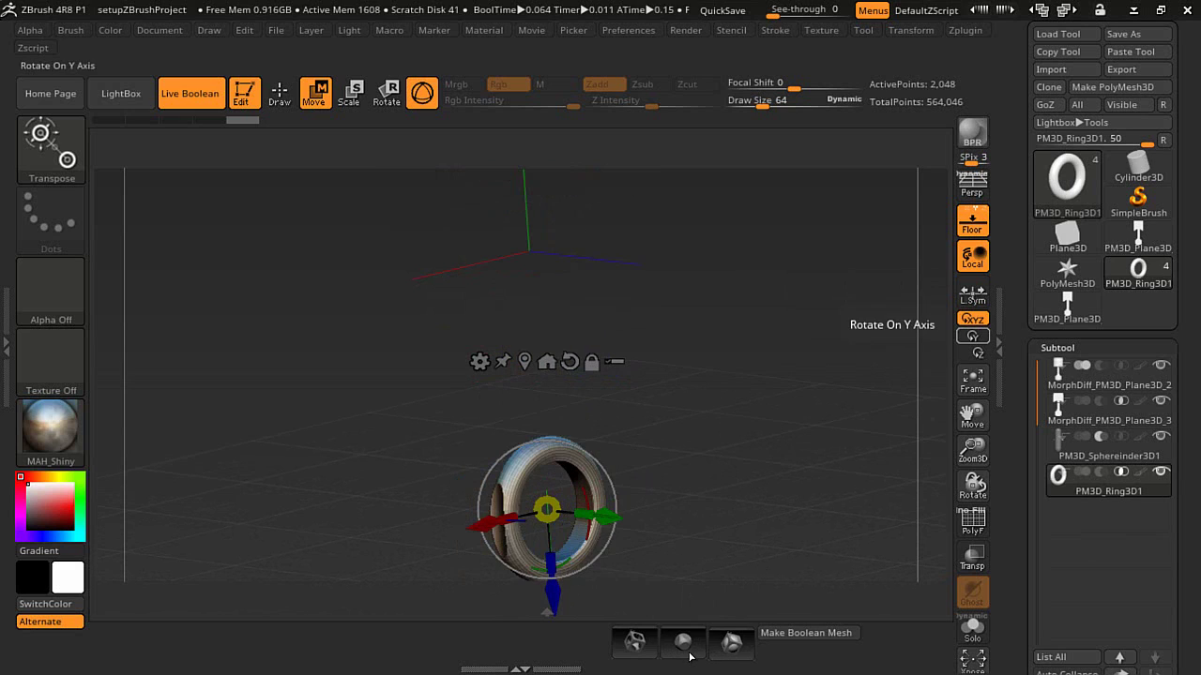
click(636, 646)
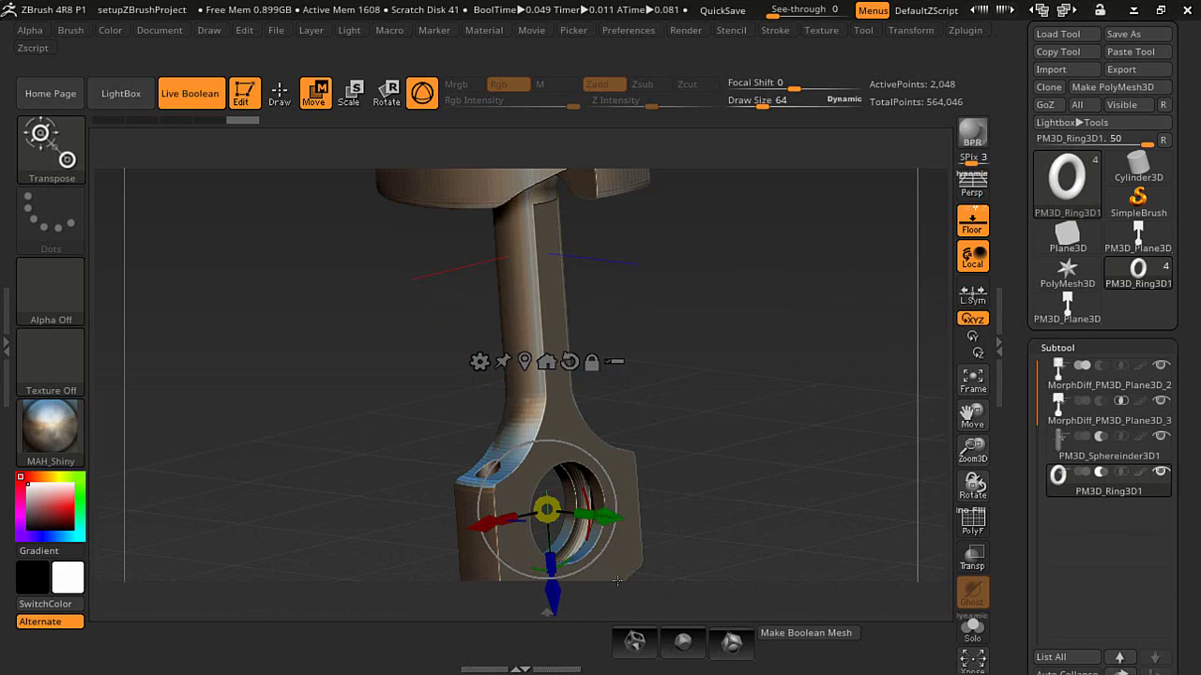
drag(587, 514, 653, 521)
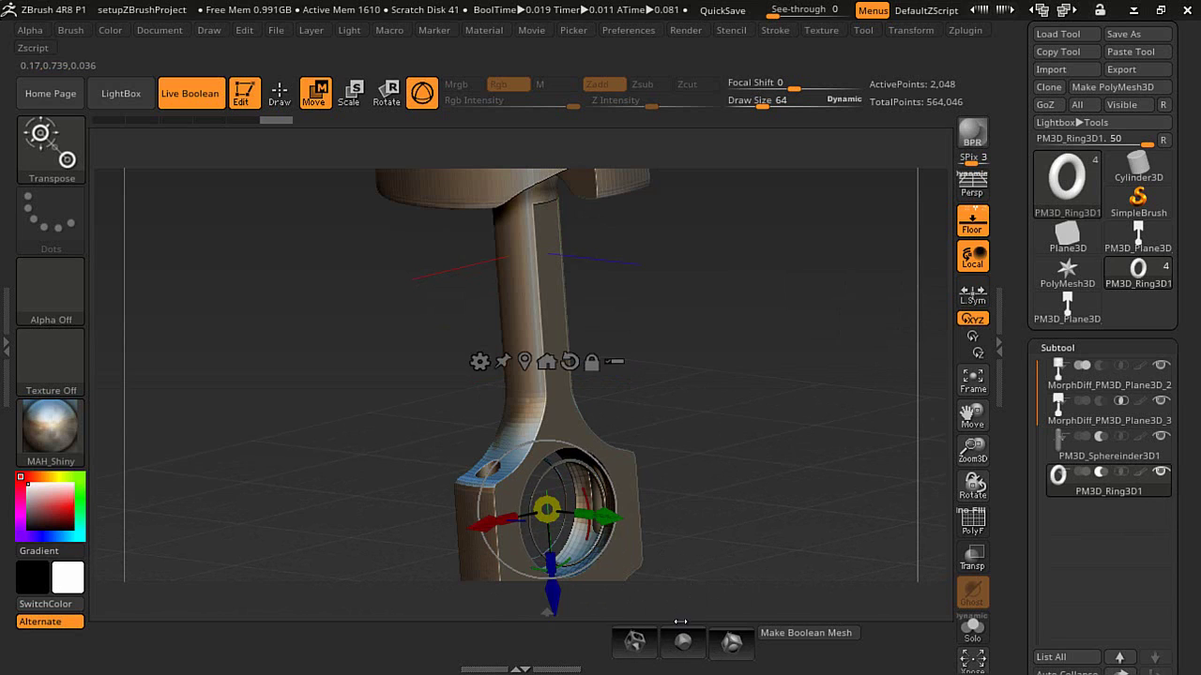
click(728, 643)
click(728, 643)
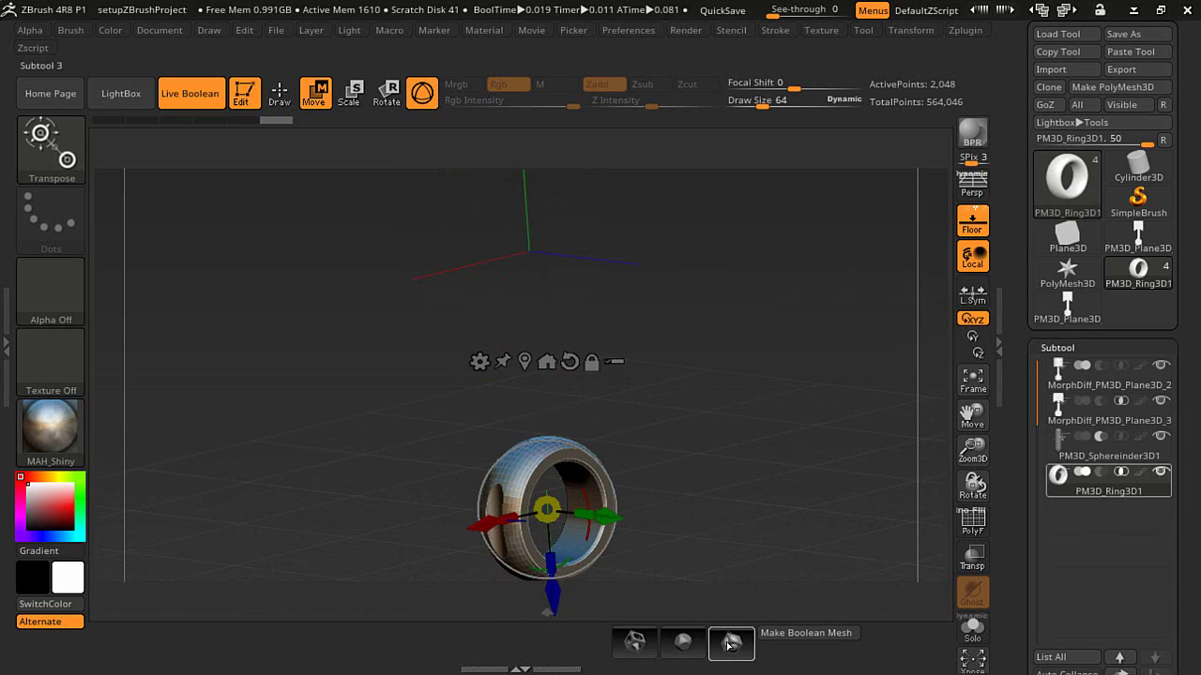
mouse_move(700, 515)
mouse_down()
mouse_move(751, 518)
mouse_move(668, 513)
mouse_up()
click(282, 102)
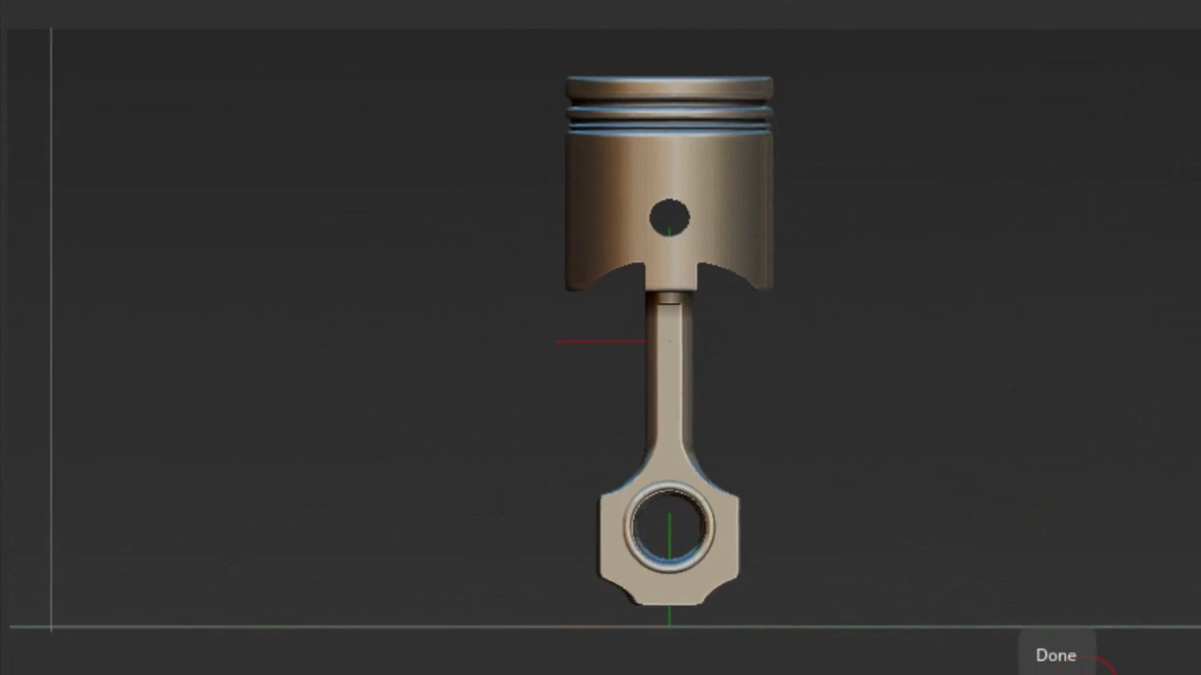
Step: Generate the combined boolean mesh from the subtools and view the finished piston from an angle
click(1073, 666)
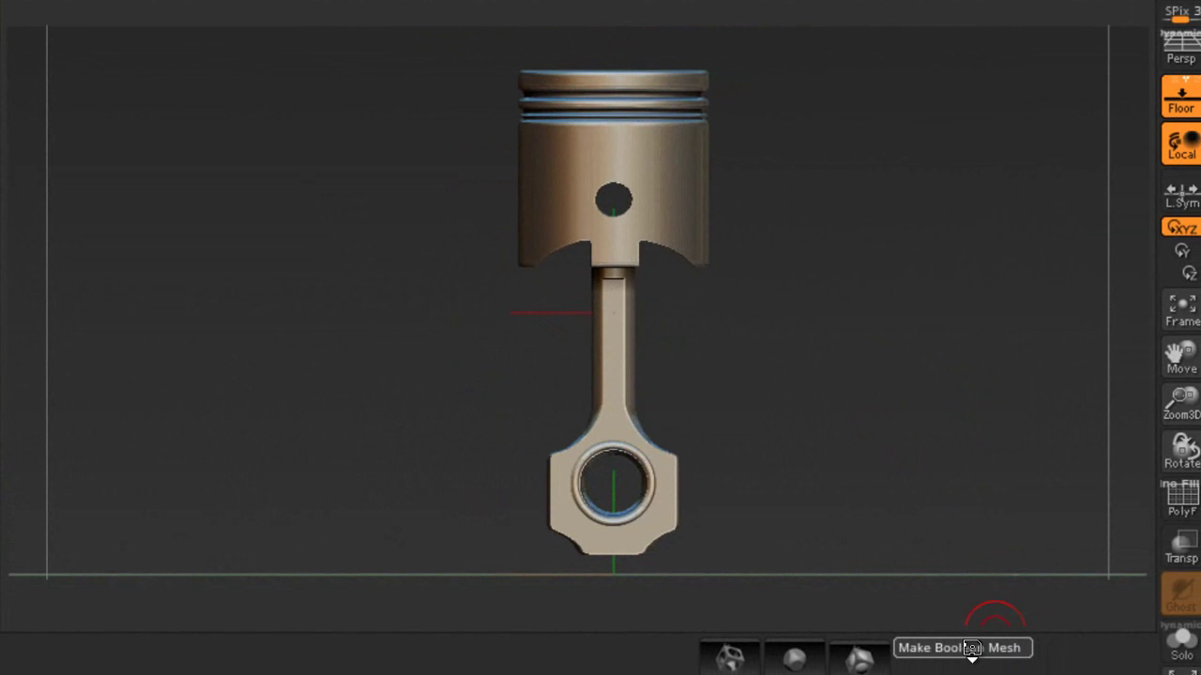
click(971, 649)
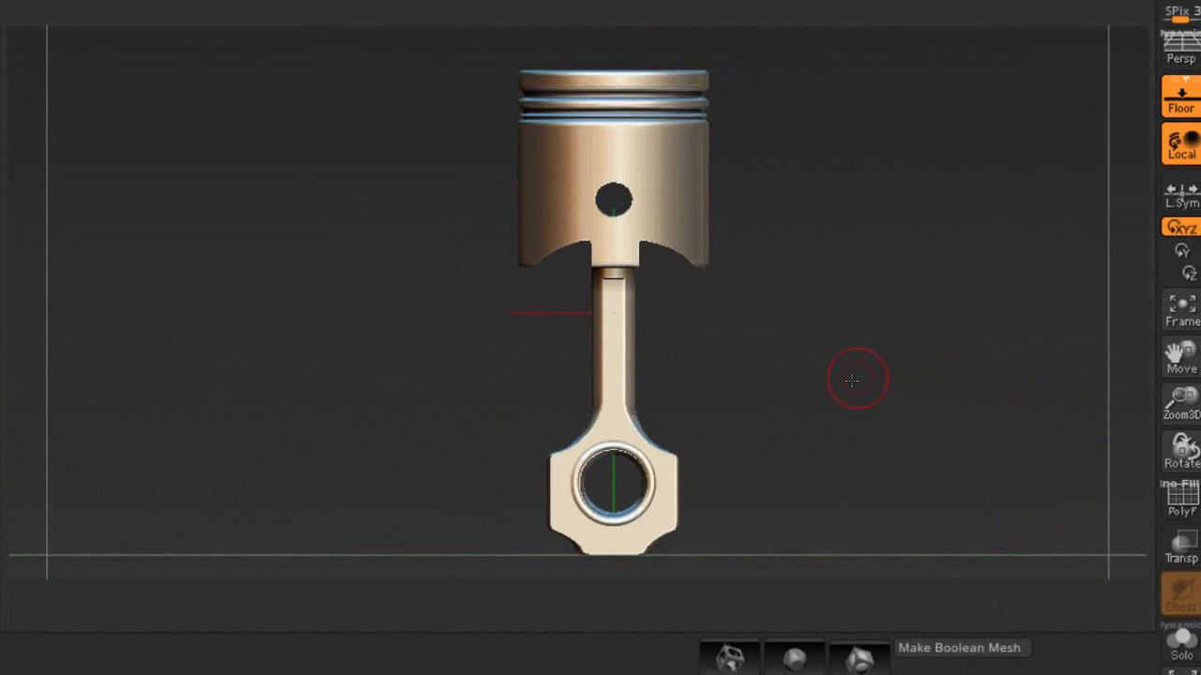
drag(851, 379, 920, 467)
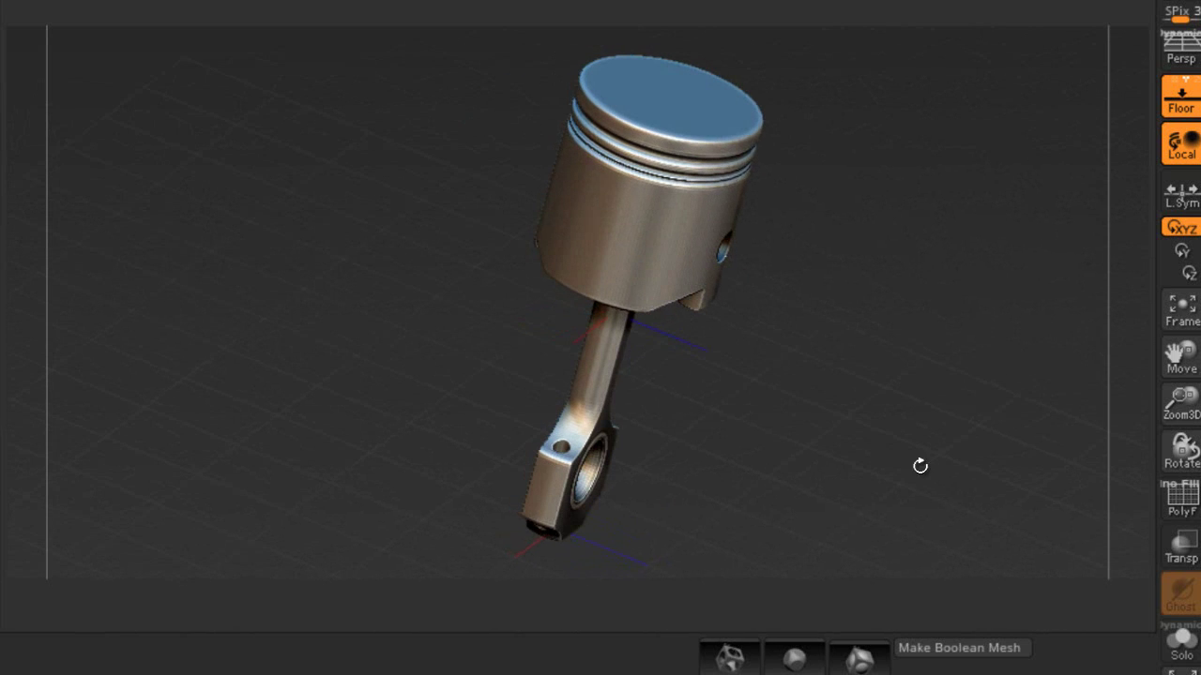